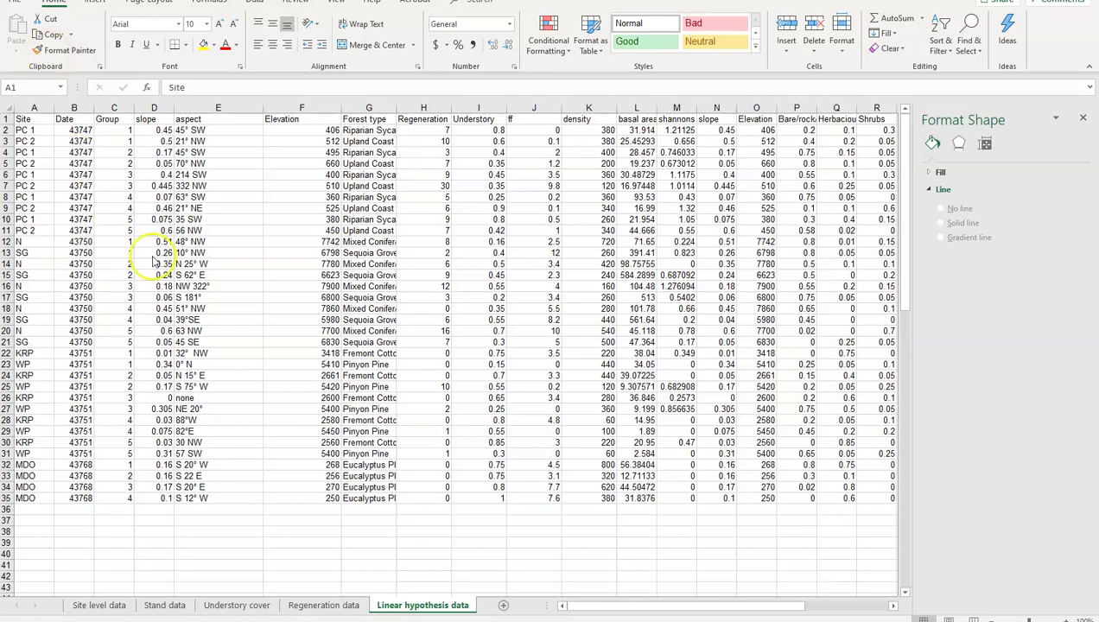
# Review the site data, the Shrubs and Trees pivot tables, and the bar chart on the Linear hypothesis data sheet.
pyautogui.click(663, 604)
pyautogui.moveTo(664, 604); pyautogui.dragTo(721, 605)
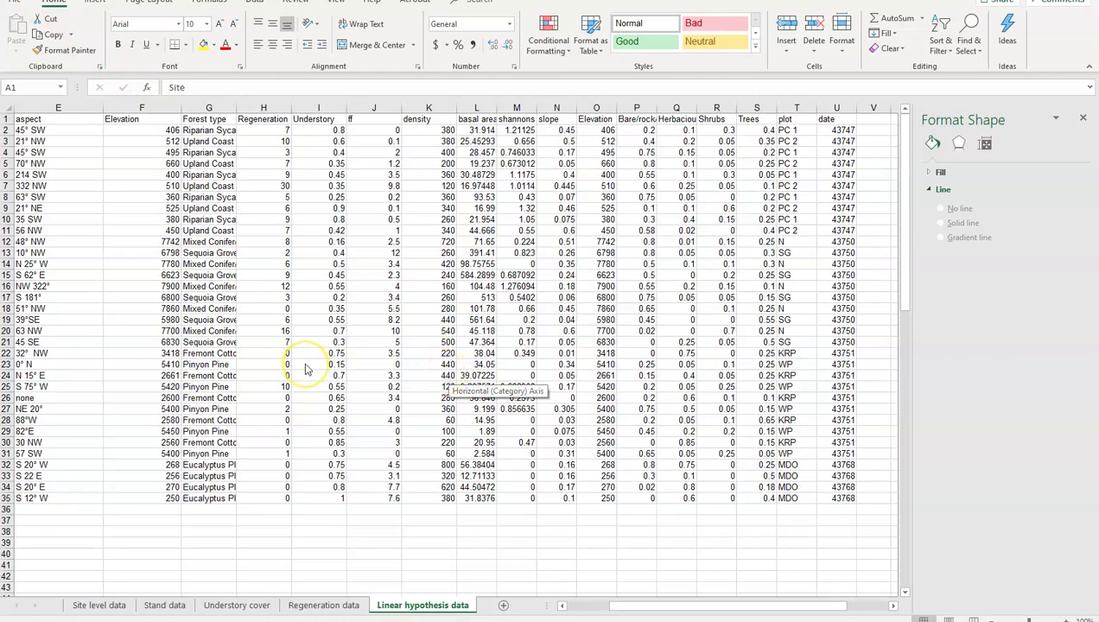
pyautogui.scroll(-7, 305, 370)
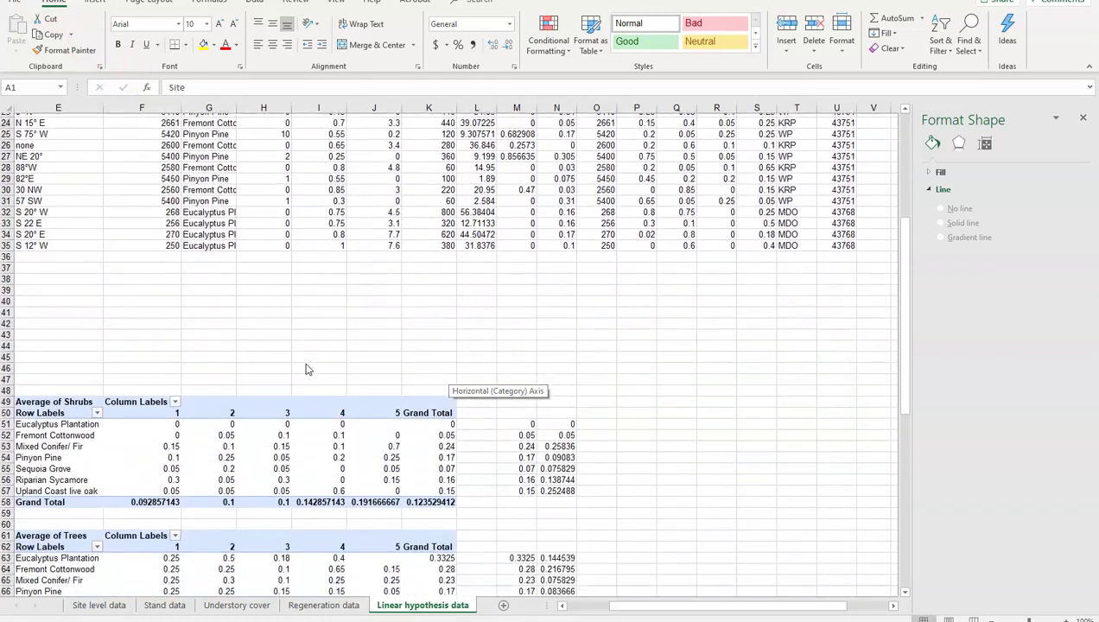
pyautogui.scroll(-10, 305, 369)
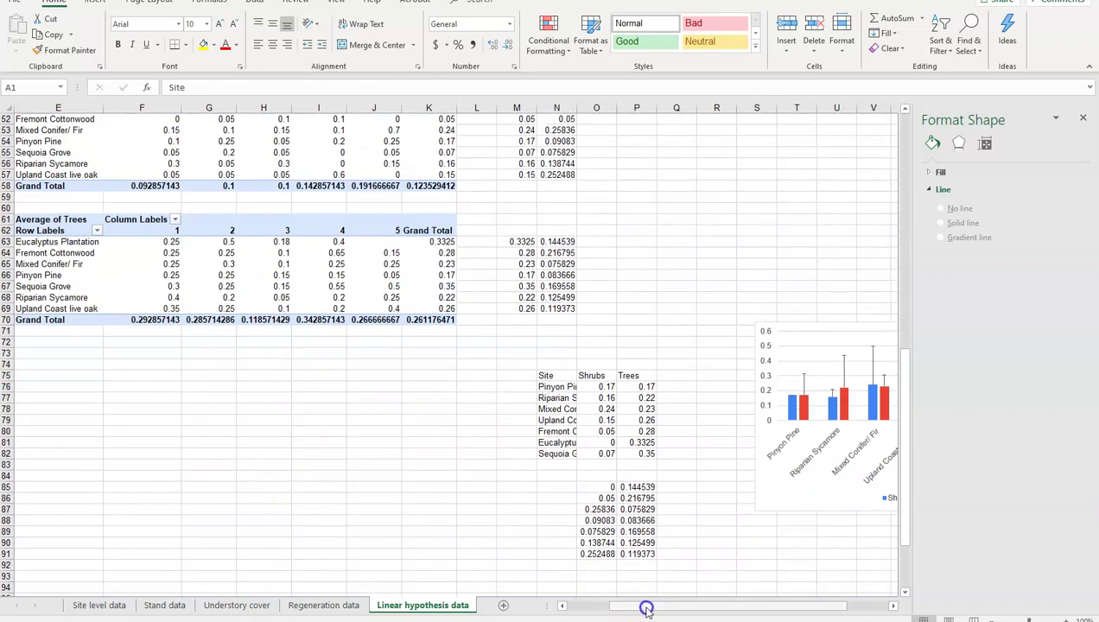
pyautogui.moveTo(654, 605); pyautogui.dragTo(692, 604)
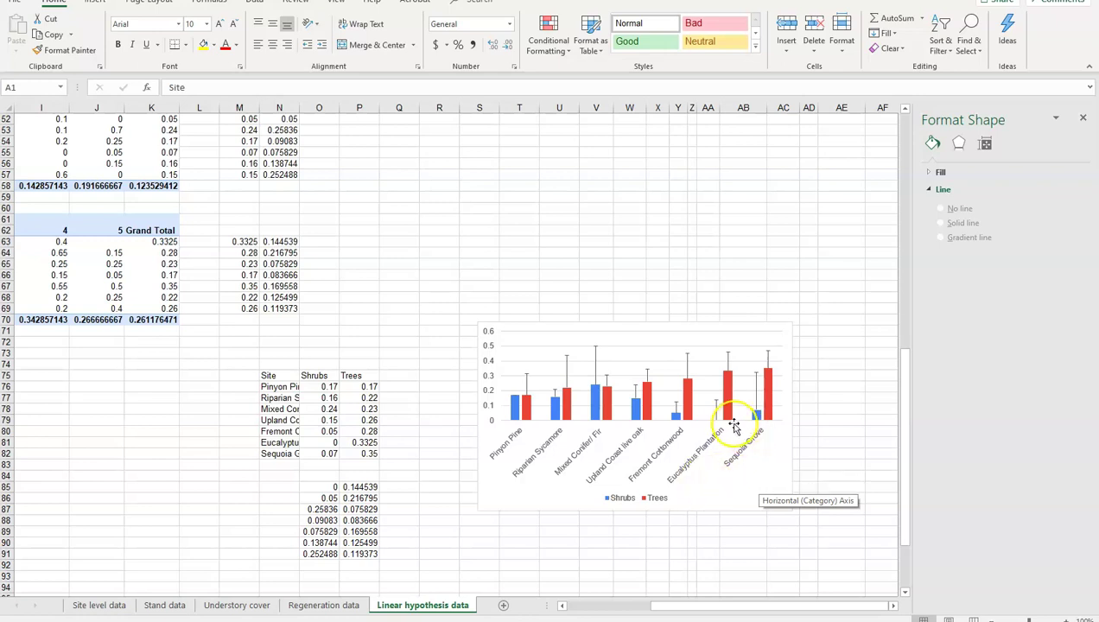
# Inspect the field layout of the Average of Shrubs pivot table.
pyautogui.moveTo(692, 606); pyautogui.dragTo(628, 604)
pyautogui.scroll(4, 385, 509)
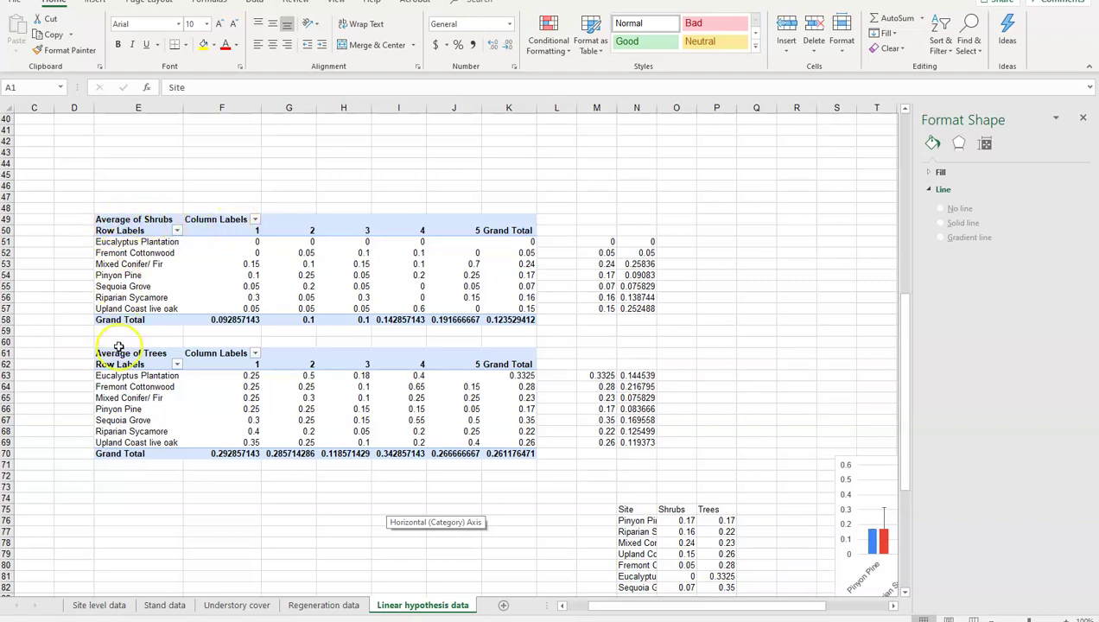
pyautogui.click(128, 220)
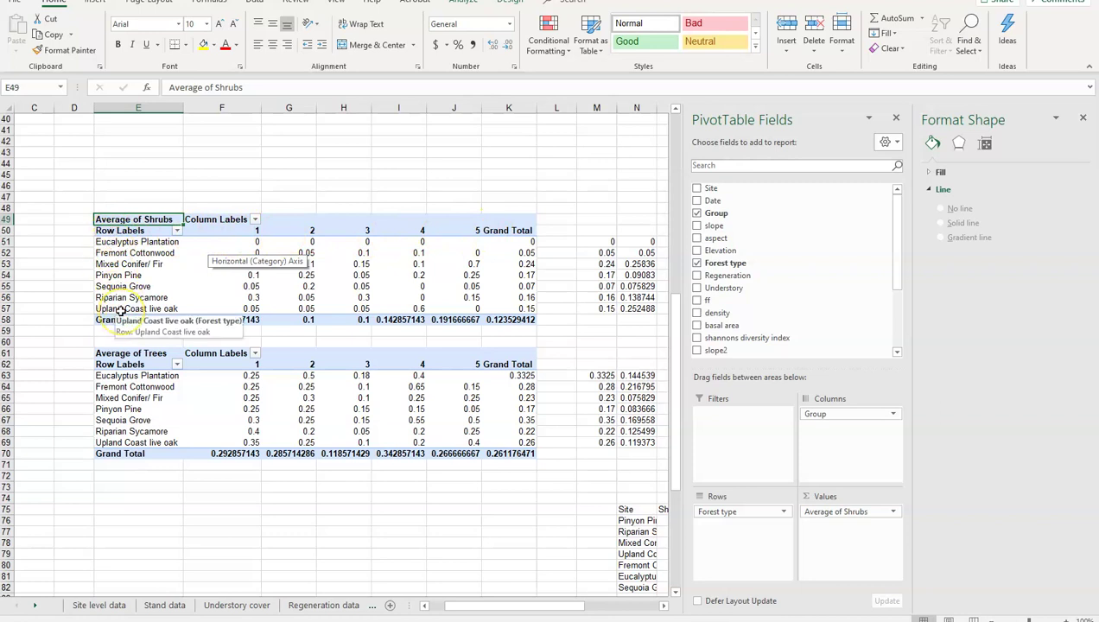
pyautogui.click(122, 266)
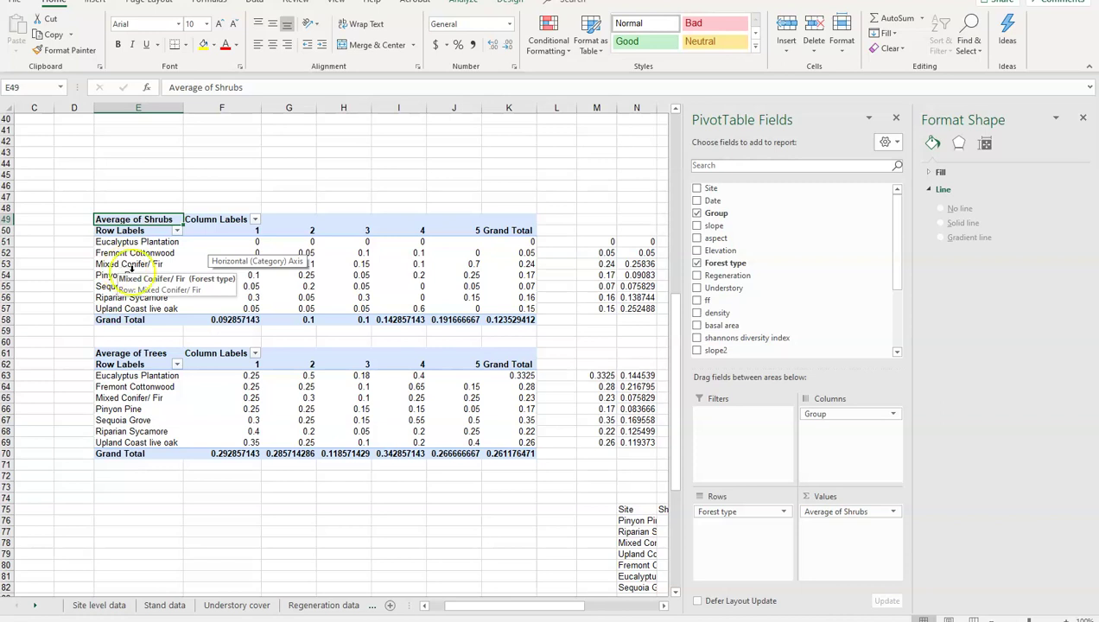
pyautogui.click(834, 505)
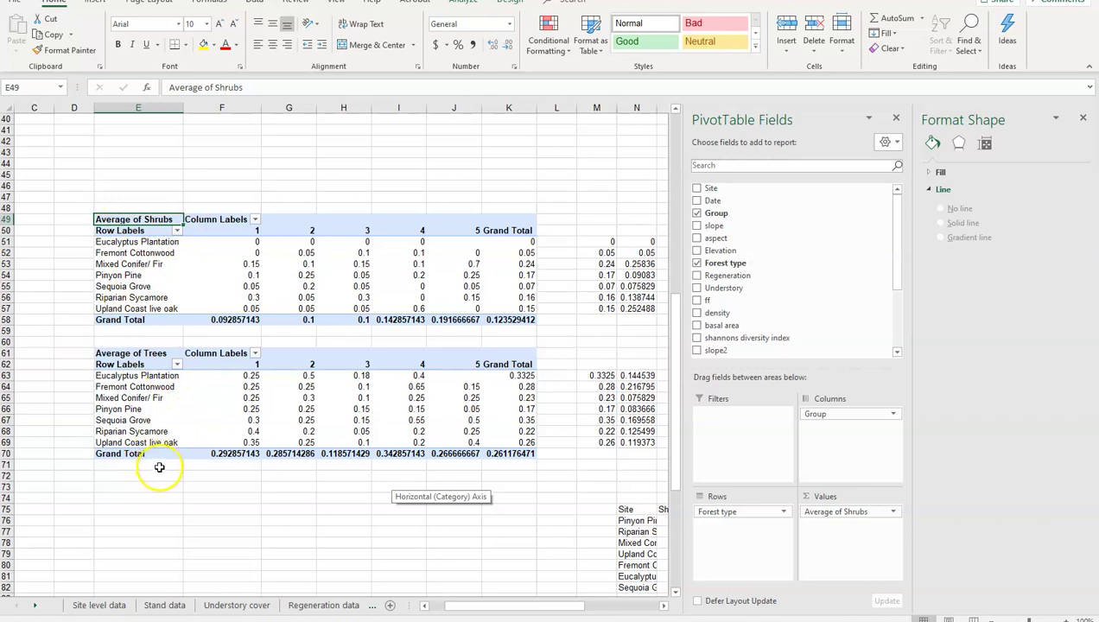
# Inspect the average and standard deviation formulas beside the shrubs pivot table, down to M51 and N51.
pyautogui.click(608, 262)
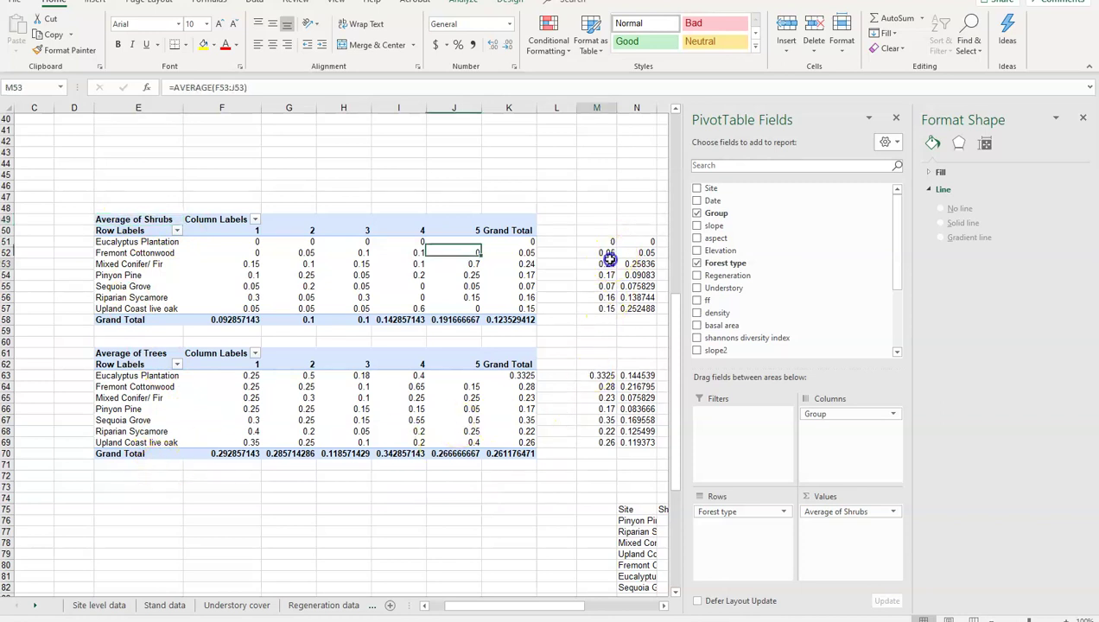
pyautogui.press('Up')
pyautogui.press('Up')
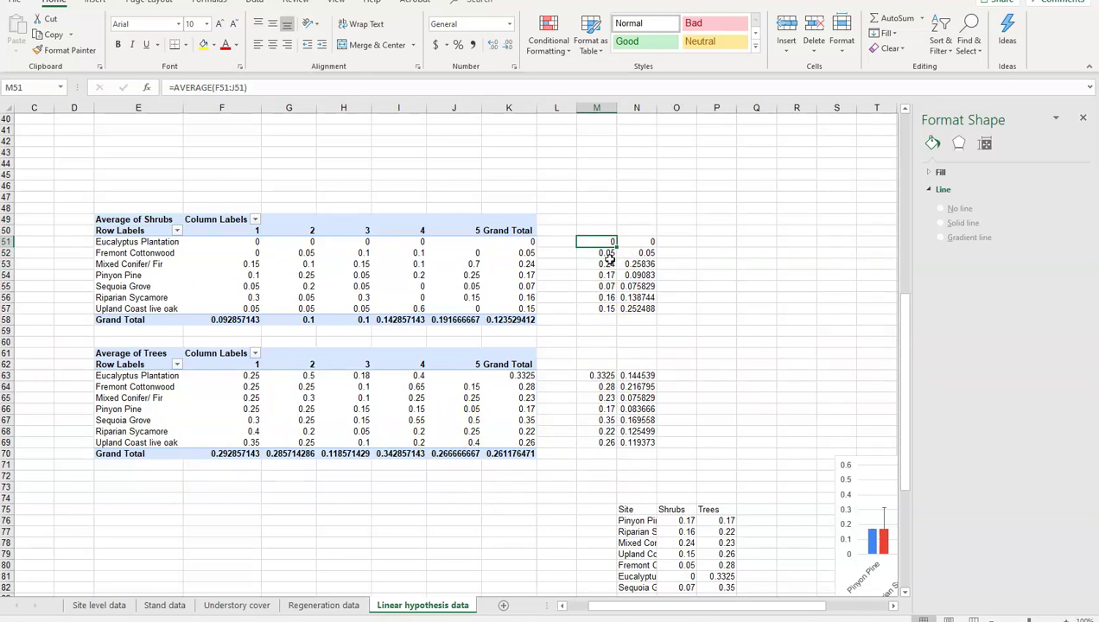
pyautogui.press('Right')
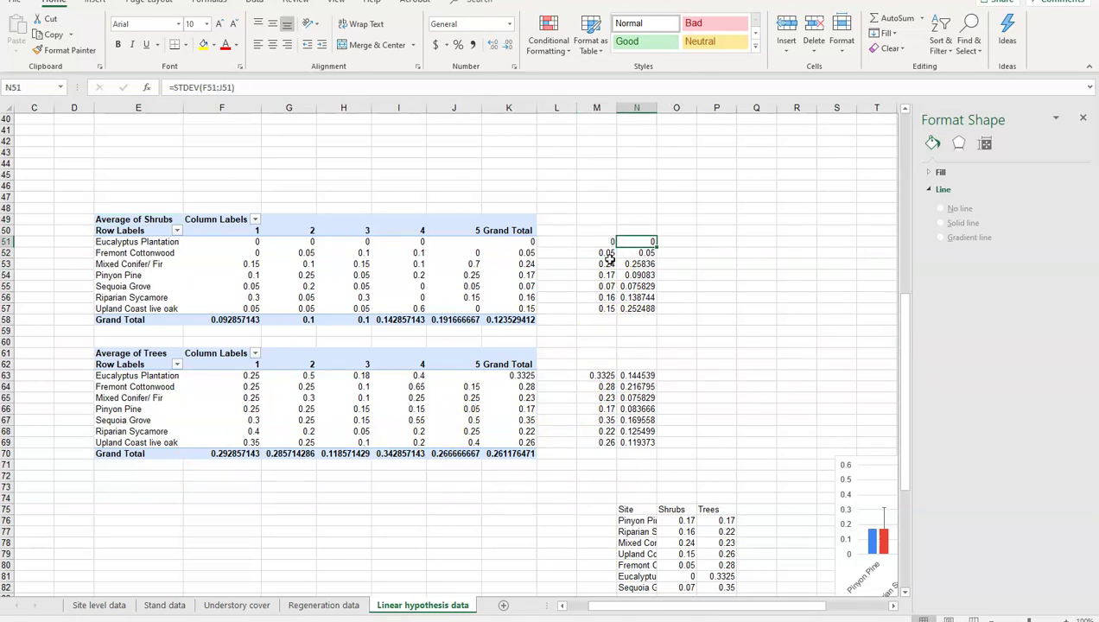
# Widen column N to fit the full site names in the summary table.
pyautogui.scroll(-5, 717, 527)
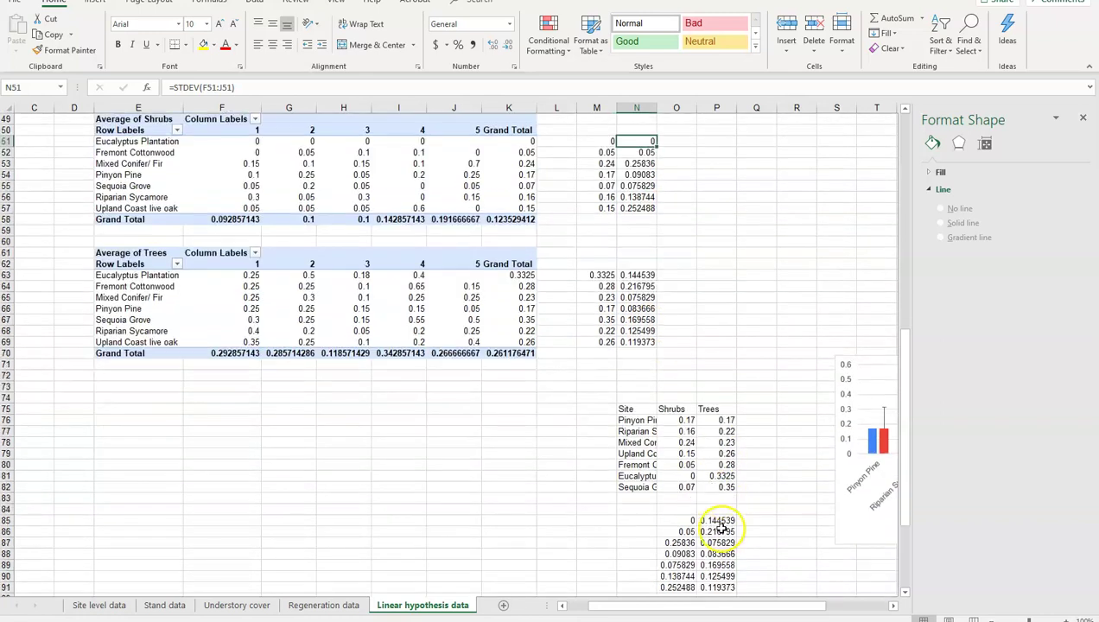
pyautogui.moveTo(731, 604); pyautogui.dragTo(796, 606)
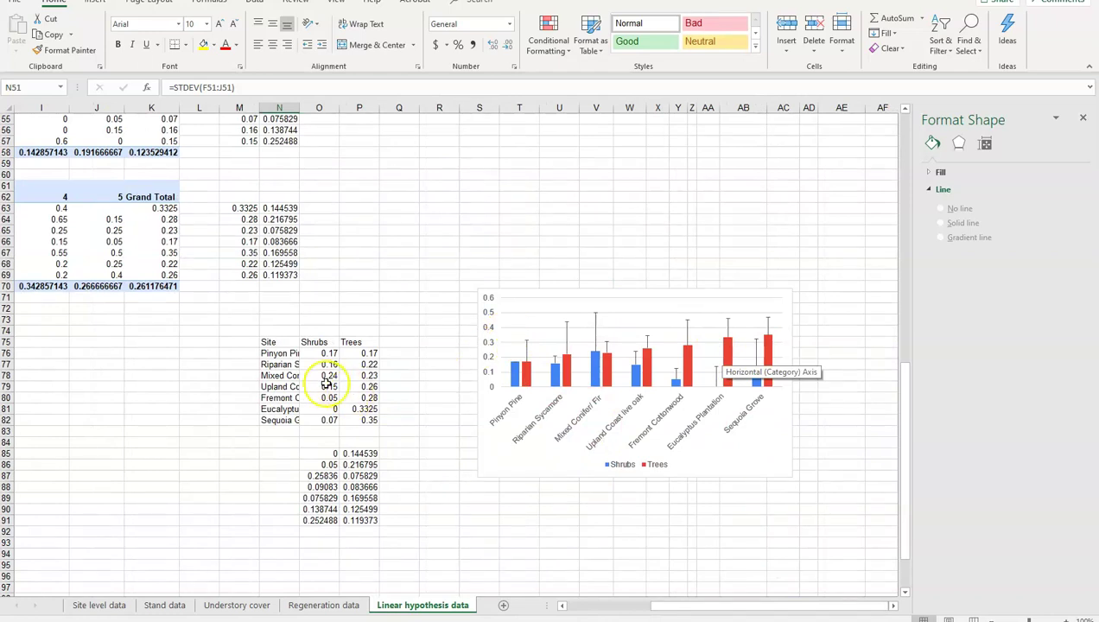
pyautogui.doubleClick(299, 107)
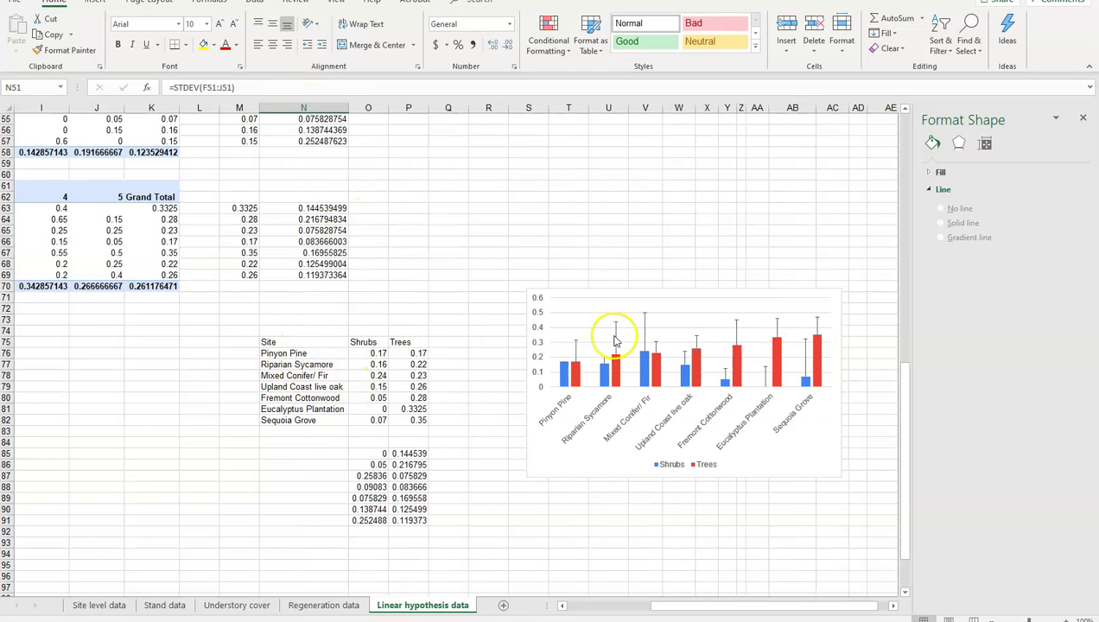
# Try pasting the shrub averages from M51:M57 as values beside the summary table, starting at Q76.
pyautogui.scroll(2, 290, 330)
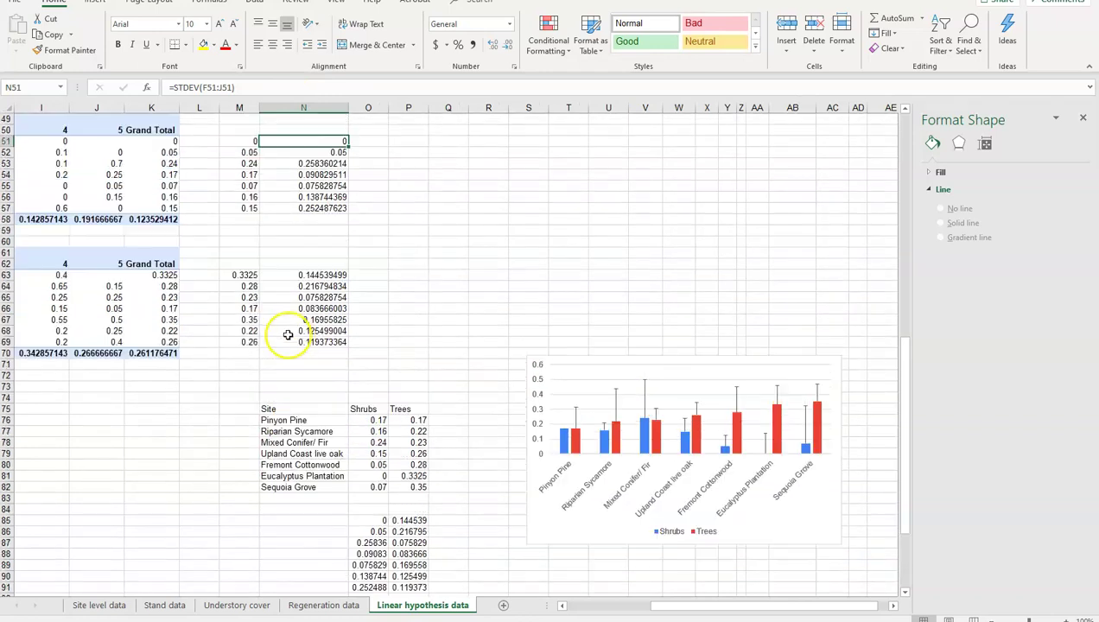
pyautogui.click(247, 140)
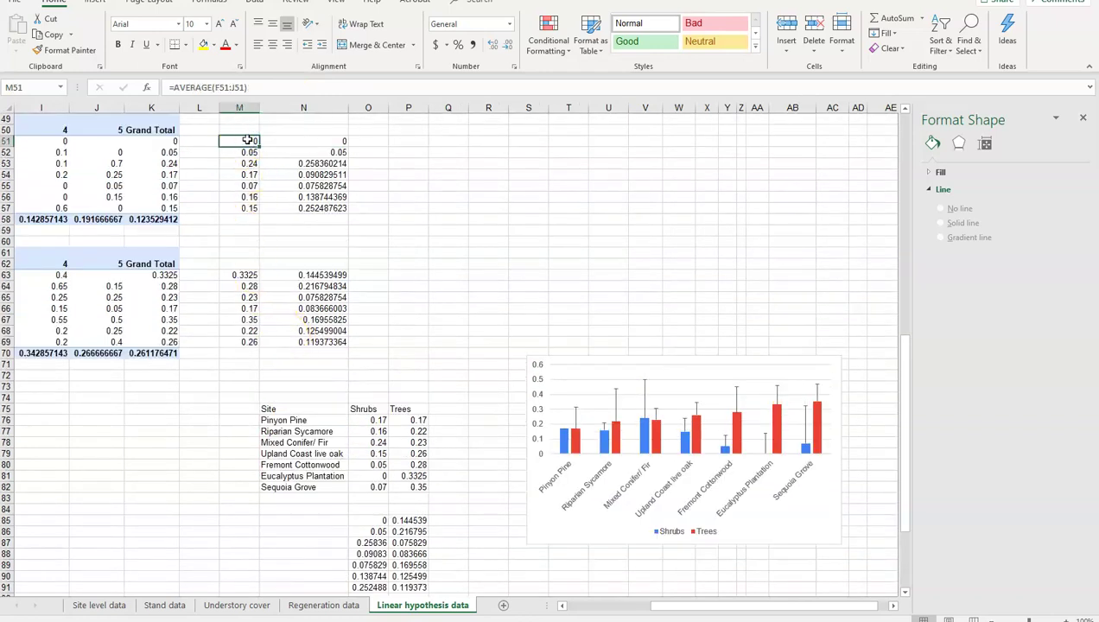
pyautogui.moveTo(239, 140); pyautogui.dragTo(239, 208)
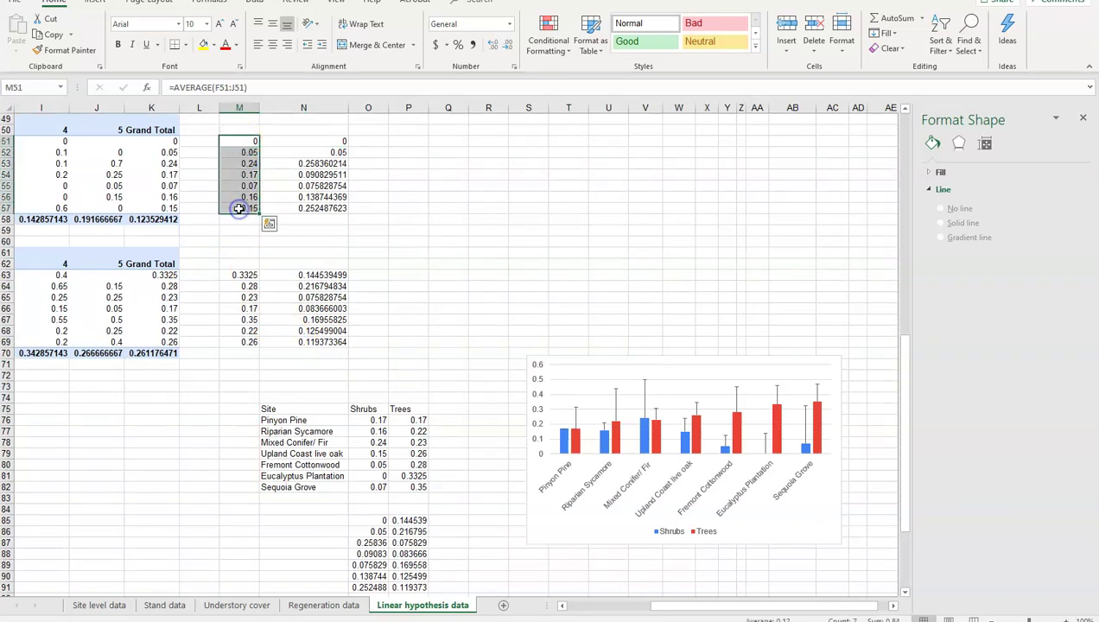
pyautogui.hotkey('ctrl', 'c')
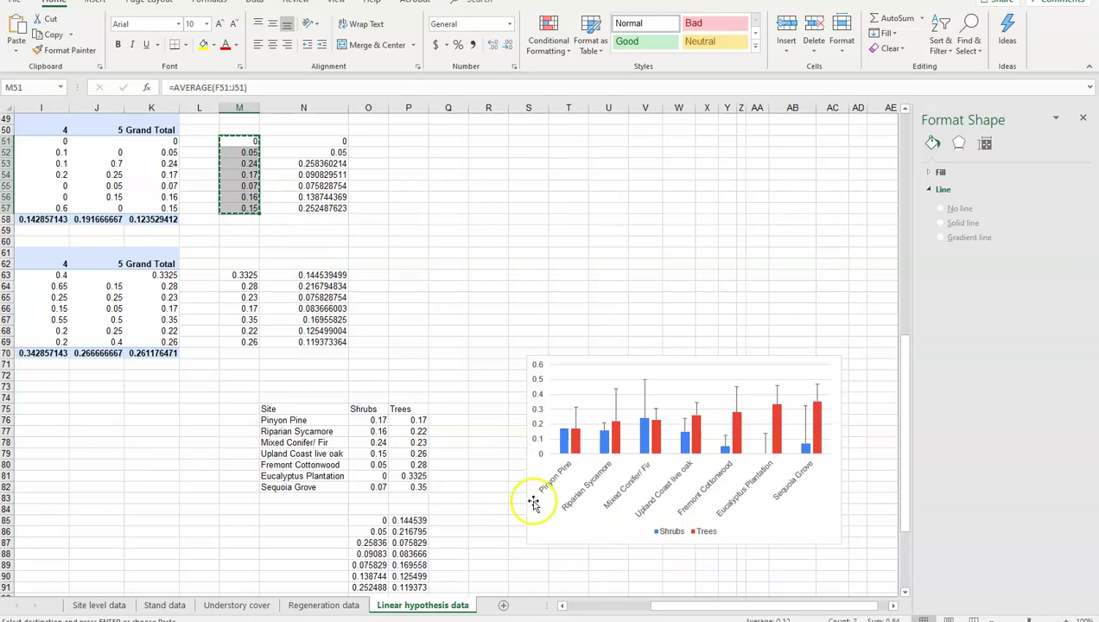
pyautogui.click(449, 419)
pyautogui.rightClick(448, 419)
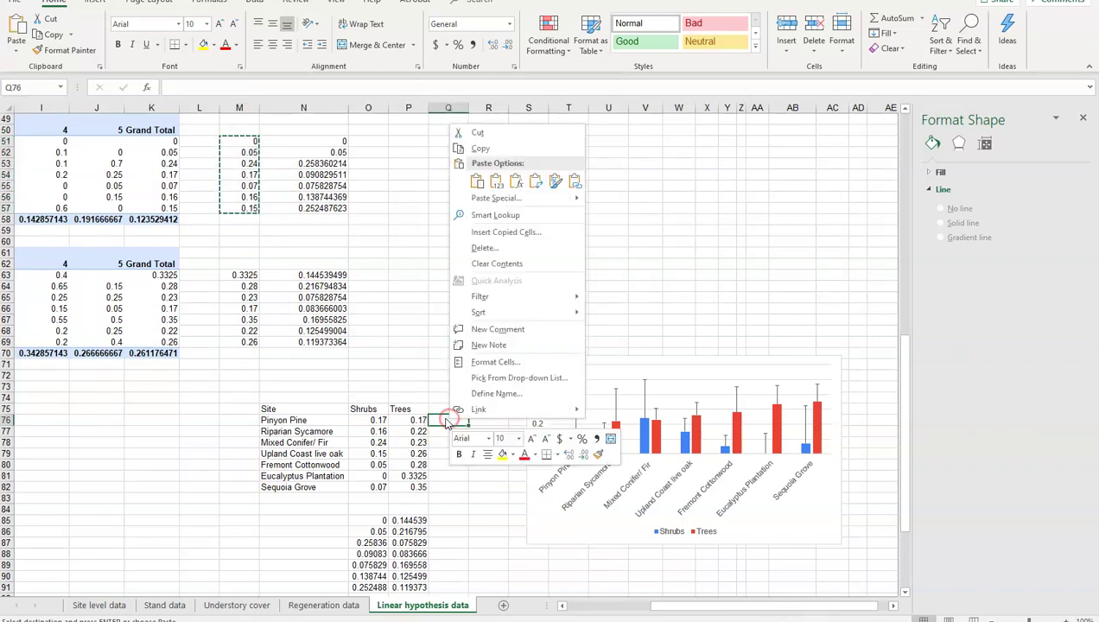
pyautogui.click(497, 181)
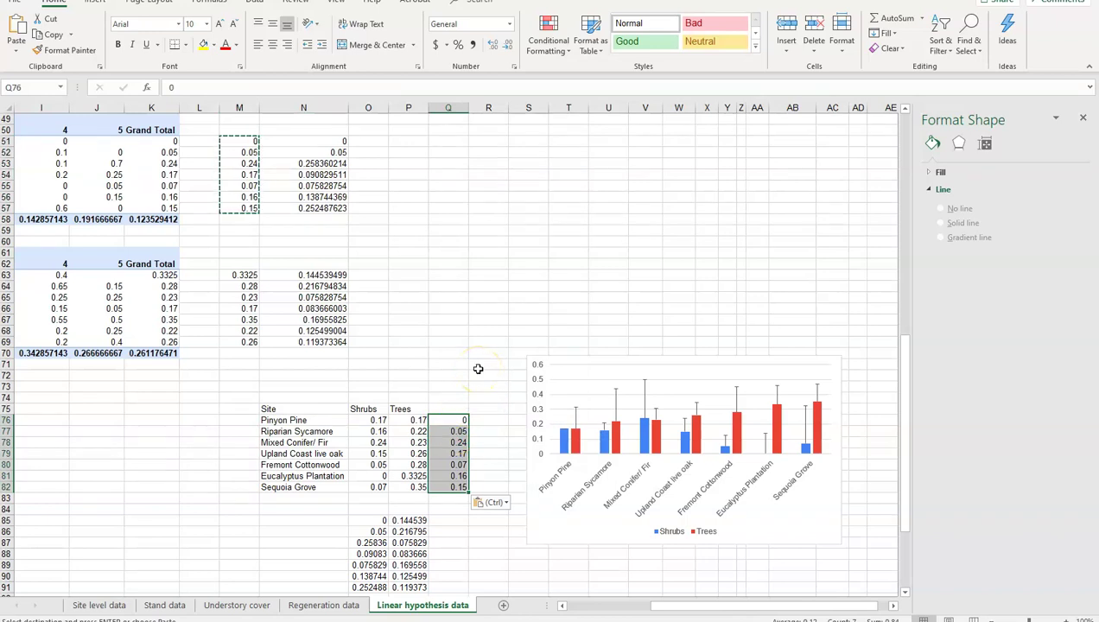
pyautogui.hotkey('ctrl', 'z')
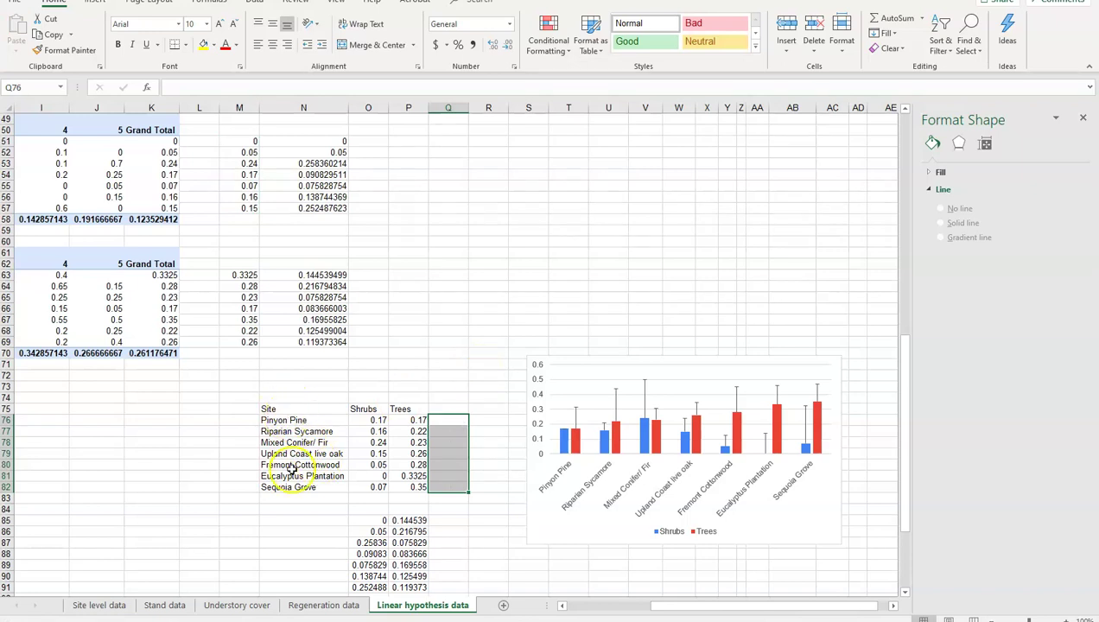
# Sort the summary table N75:P82 by Site, treating its first row as headers.
pyautogui.moveTo(681, 610); pyautogui.dragTo(597, 608)
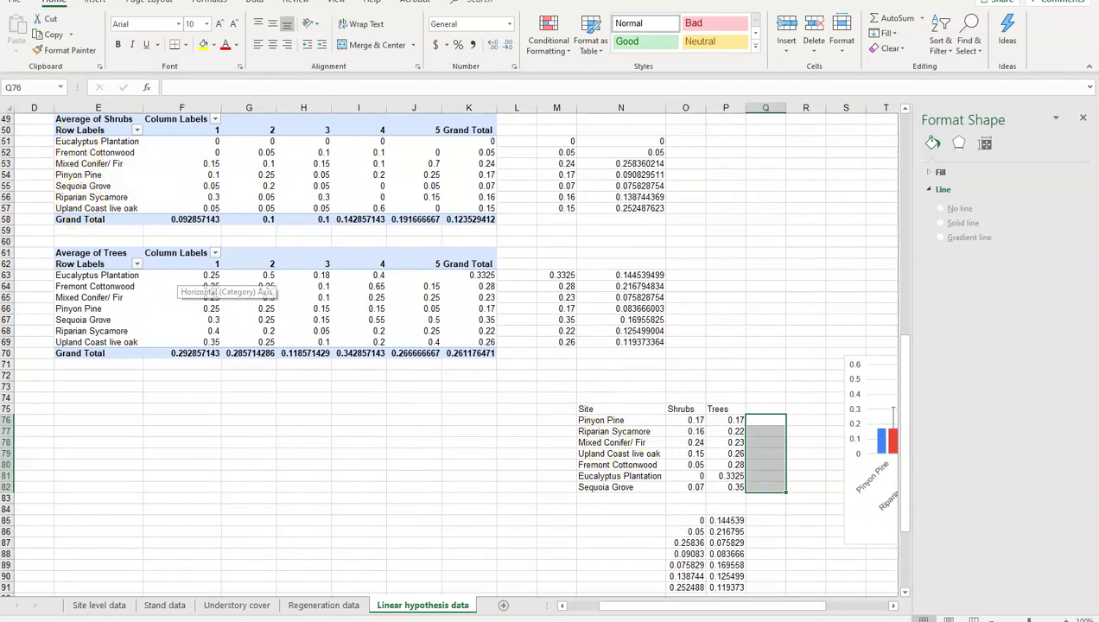
pyautogui.moveTo(784, 601); pyautogui.dragTo(816, 601)
pyautogui.moveTo(382, 408); pyautogui.dragTo(517, 488)
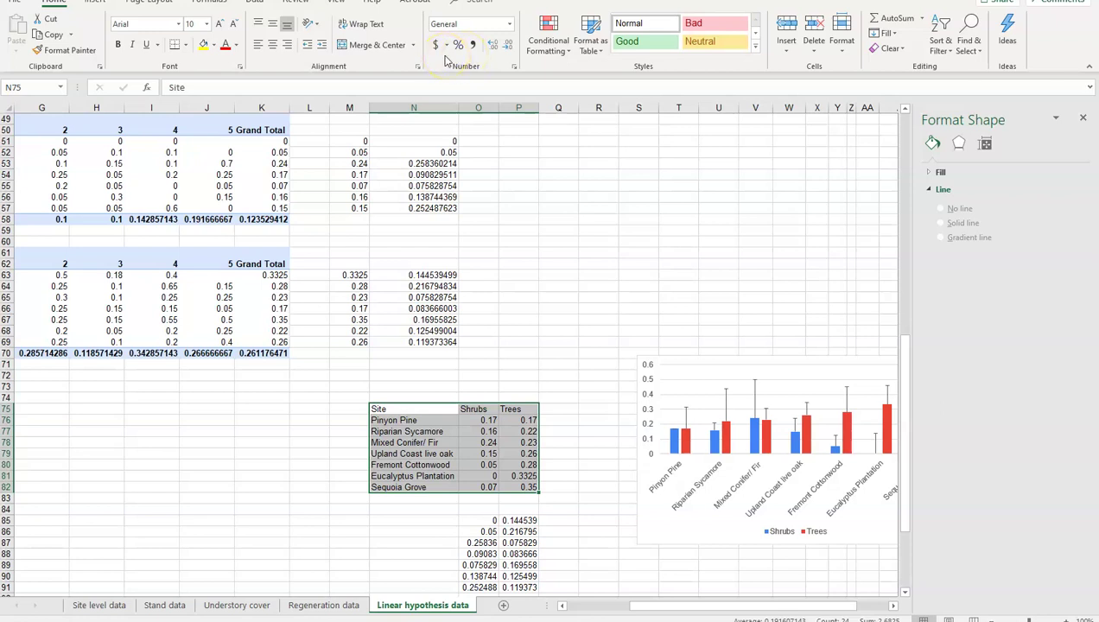
pyautogui.click(255, 1)
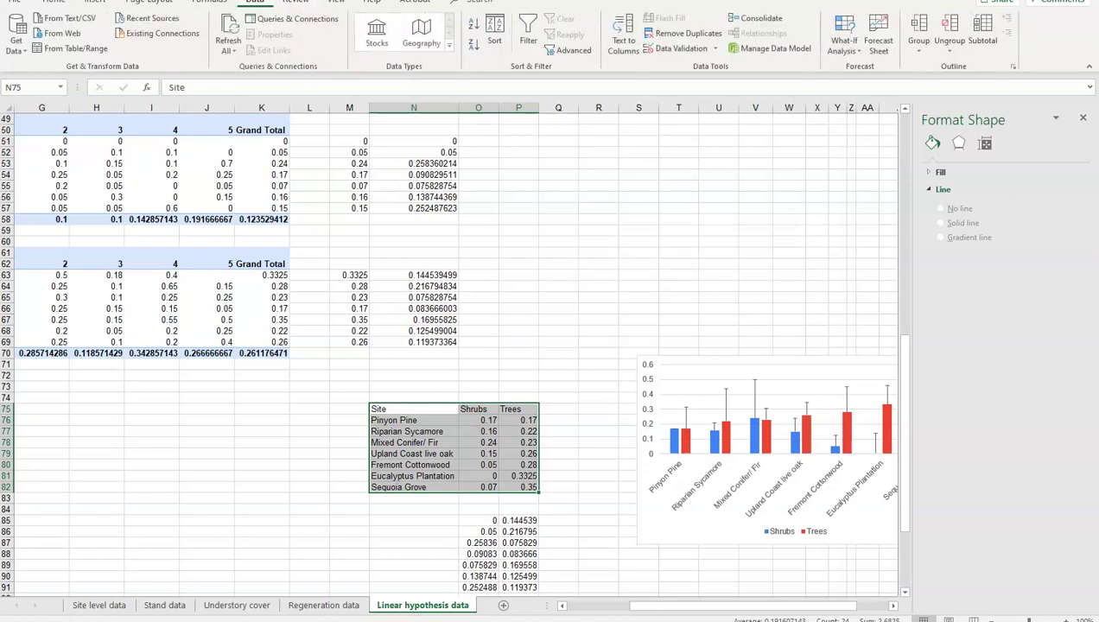
pyautogui.click(494, 35)
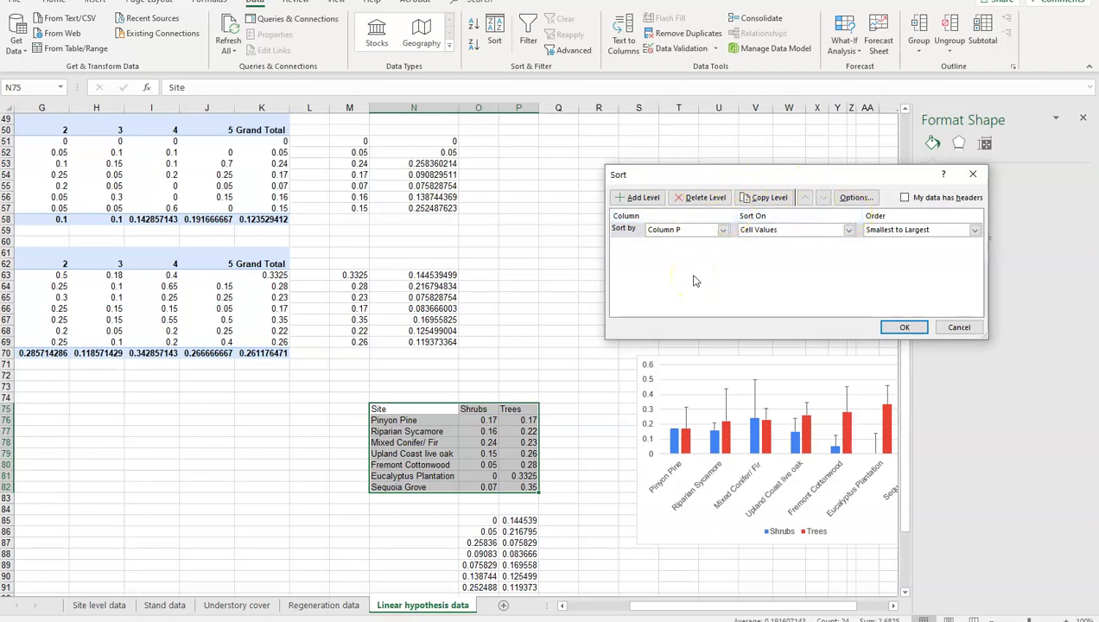
pyautogui.click(905, 198)
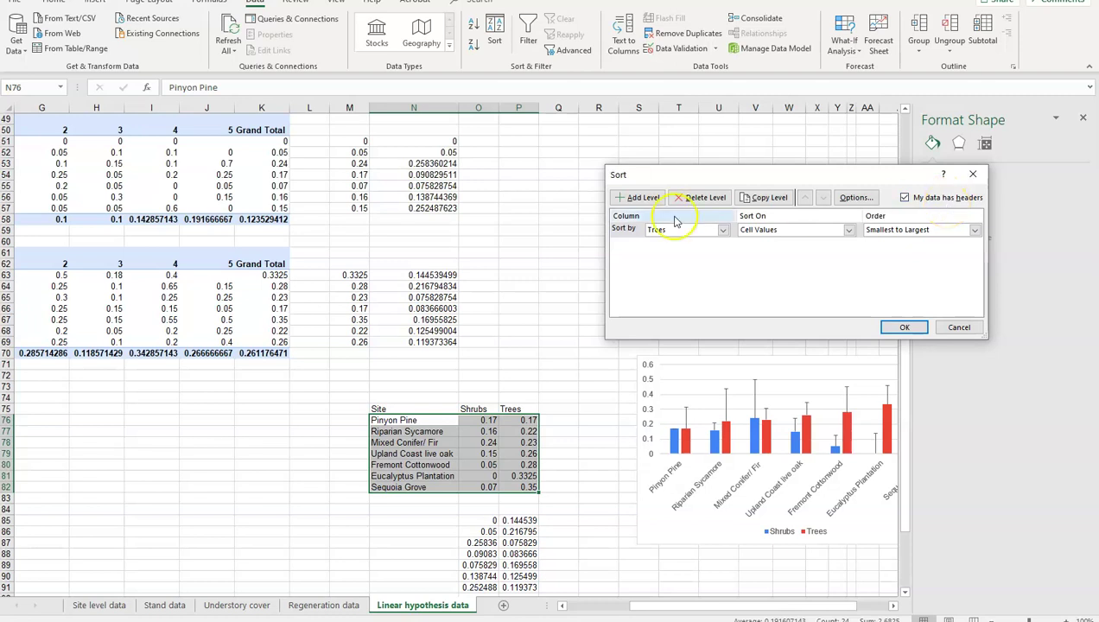
pyautogui.click(722, 230)
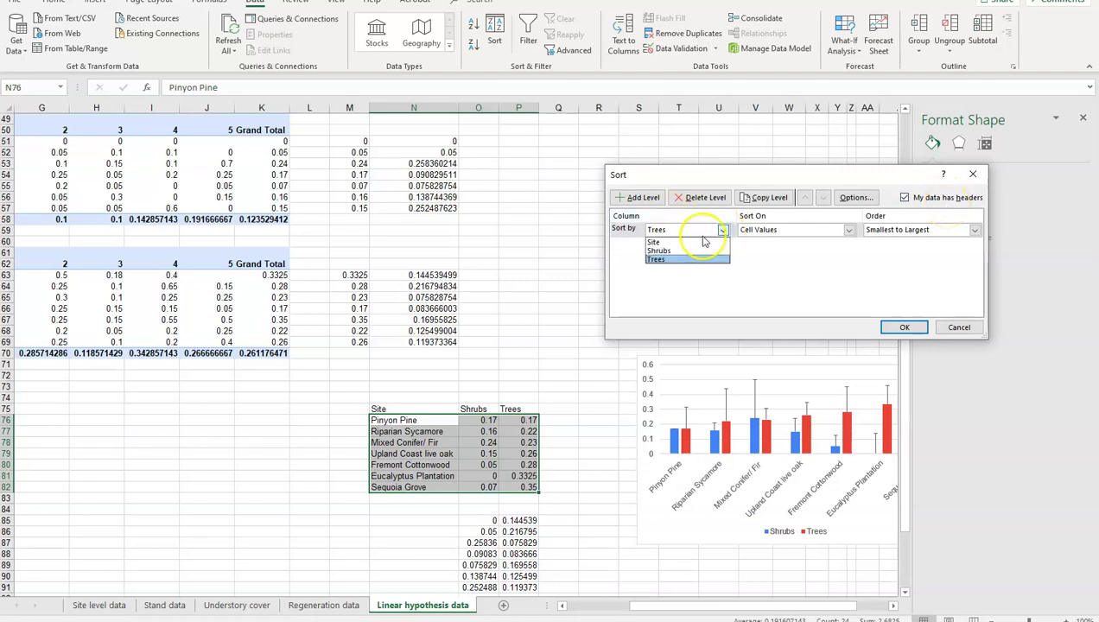
pyautogui.click(657, 241)
pyautogui.click(904, 328)
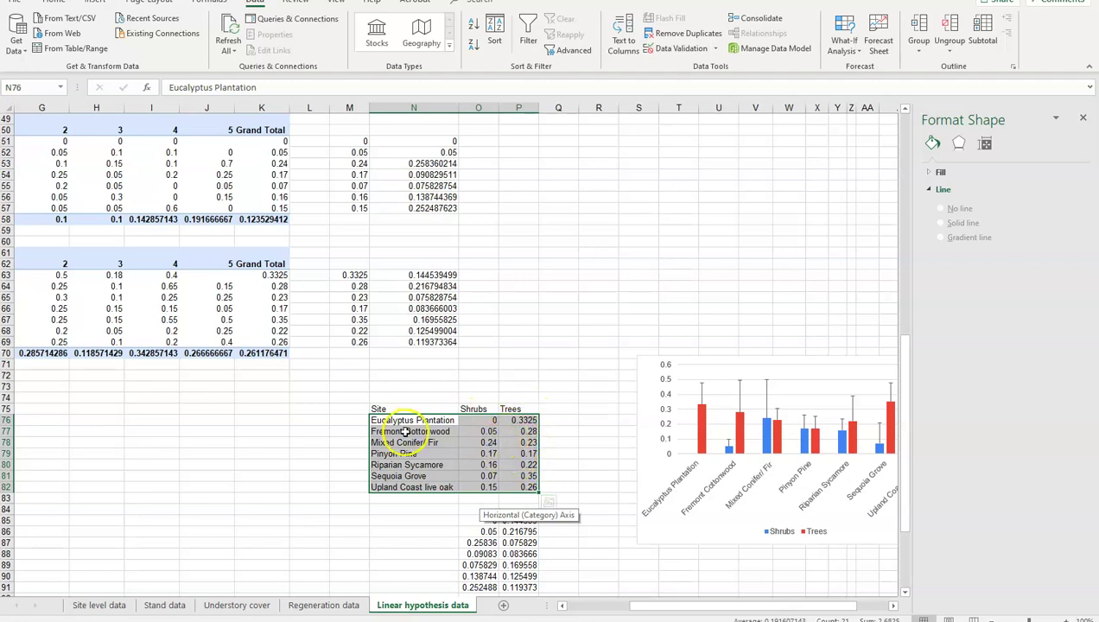
# Examine the standard deviation block O85:P91 and the source STDEV formula in N64.
pyautogui.click(491, 531)
pyautogui.scroll(-1, 491, 531)
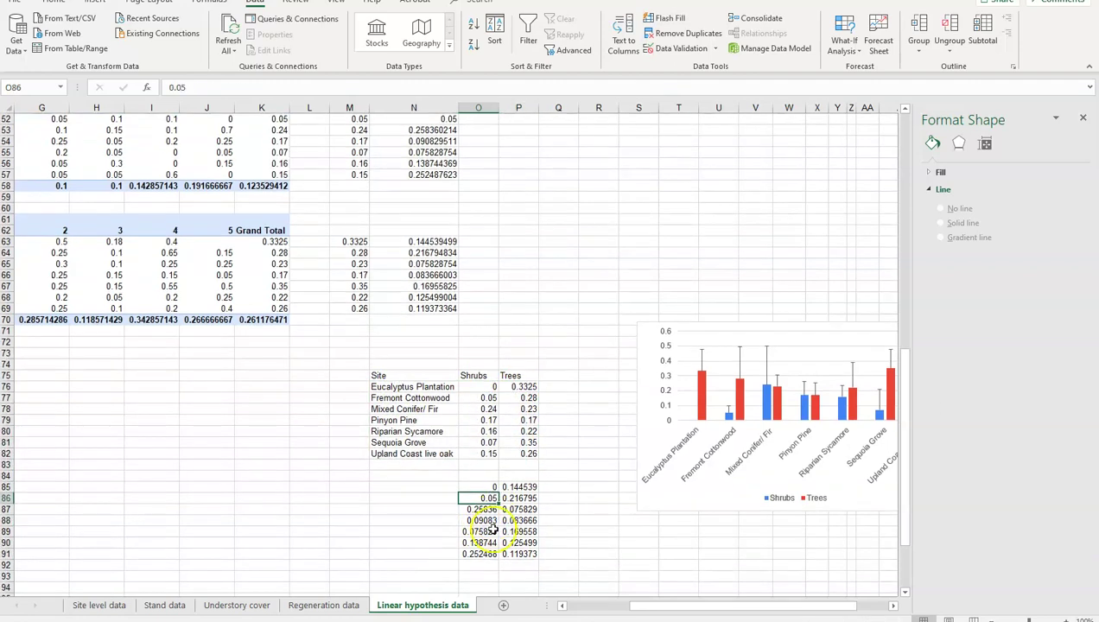
pyautogui.moveTo(495, 488); pyautogui.dragTo(525, 550)
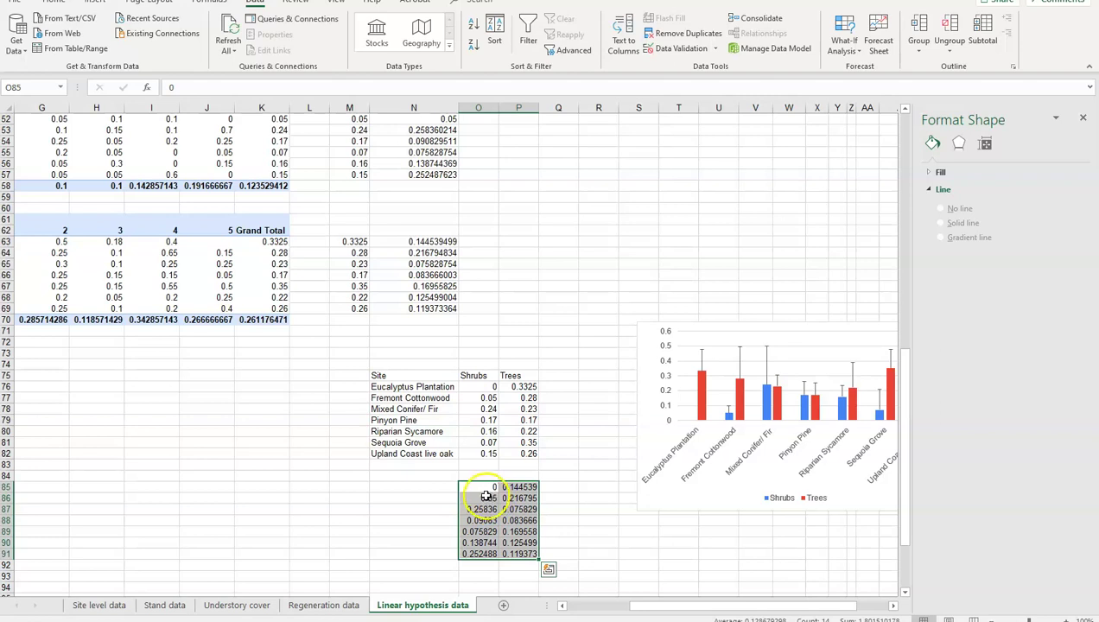
pyautogui.click(414, 252)
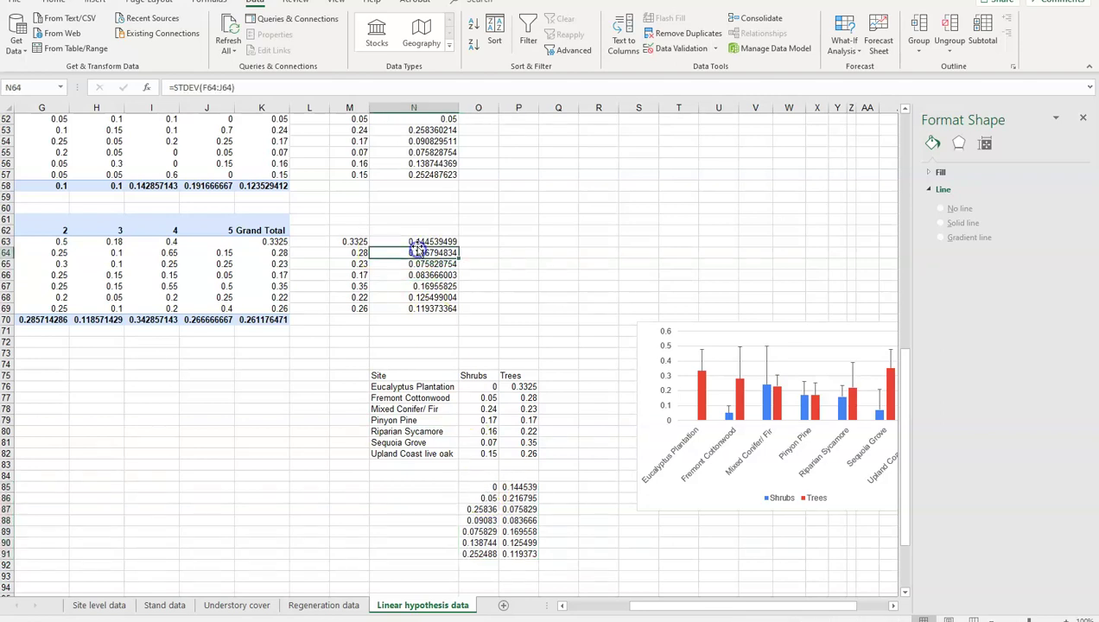
pyautogui.click(284, 87)
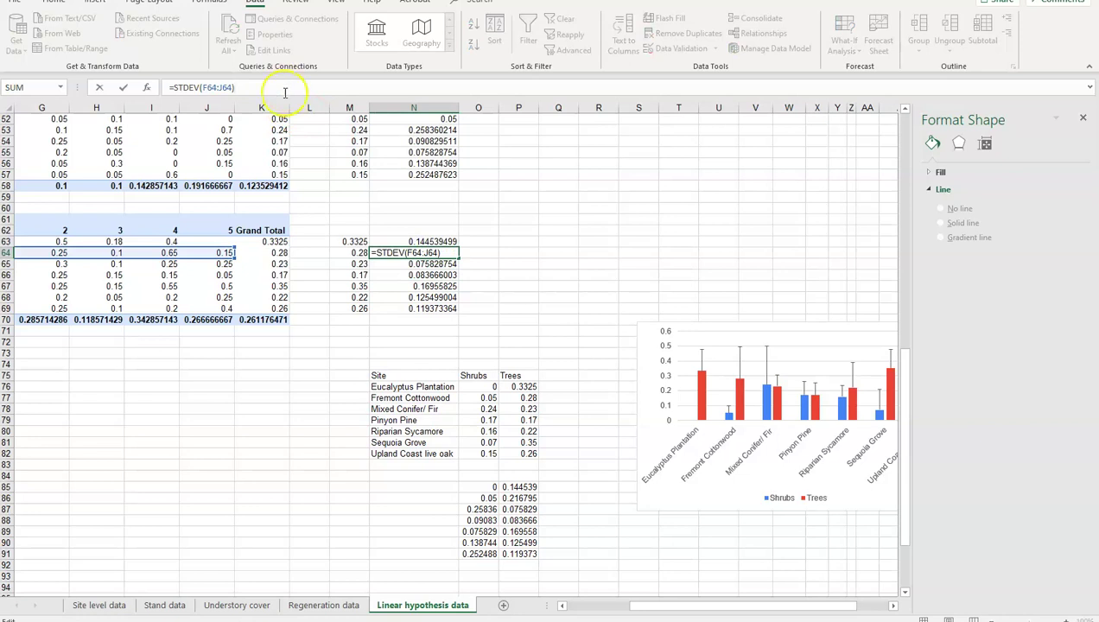
pyautogui.click(471, 431)
# Copy the site names from N76:N82 into N85:N91 beside the standard deviation values.
pyautogui.click(423, 389)
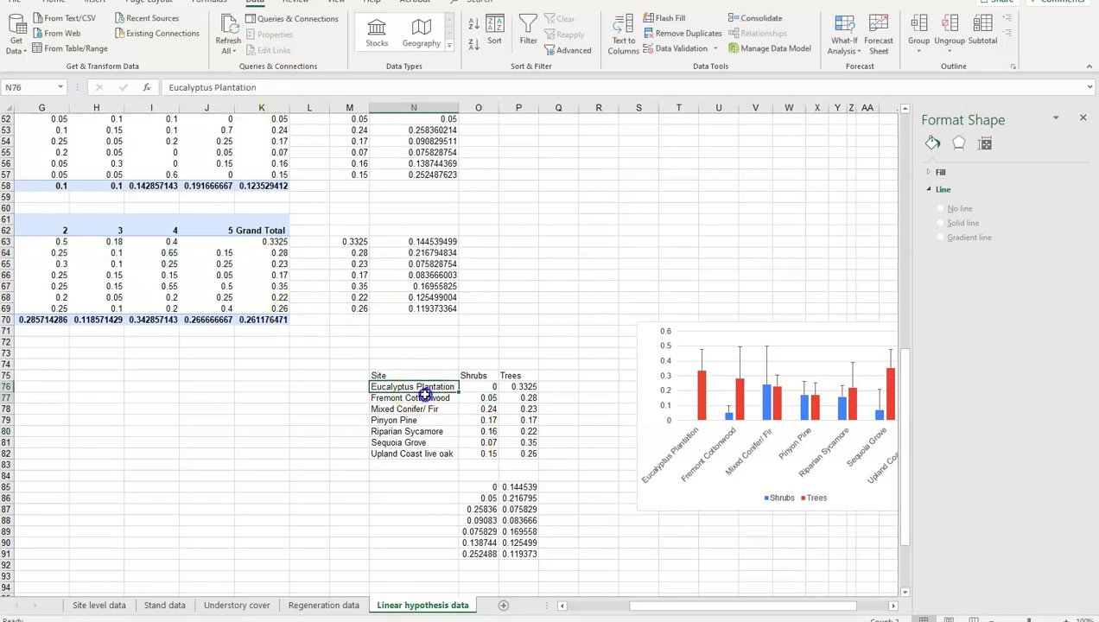
pyautogui.moveTo(425, 394); pyautogui.dragTo(429, 451)
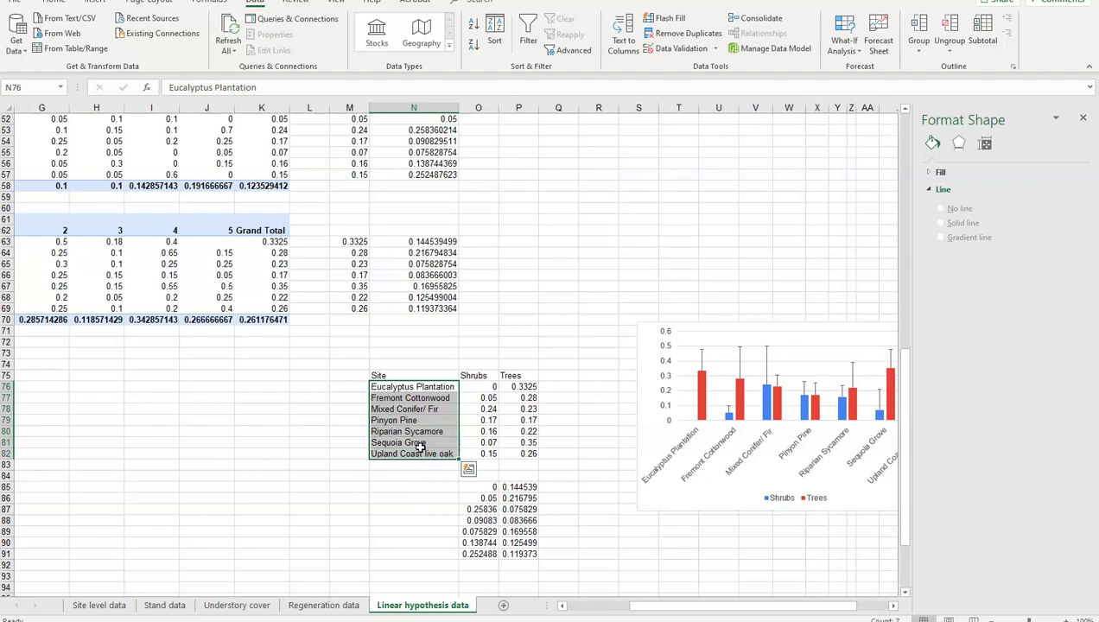
pyautogui.hotkey('ctrl', 'c')
pyautogui.click(423, 488)
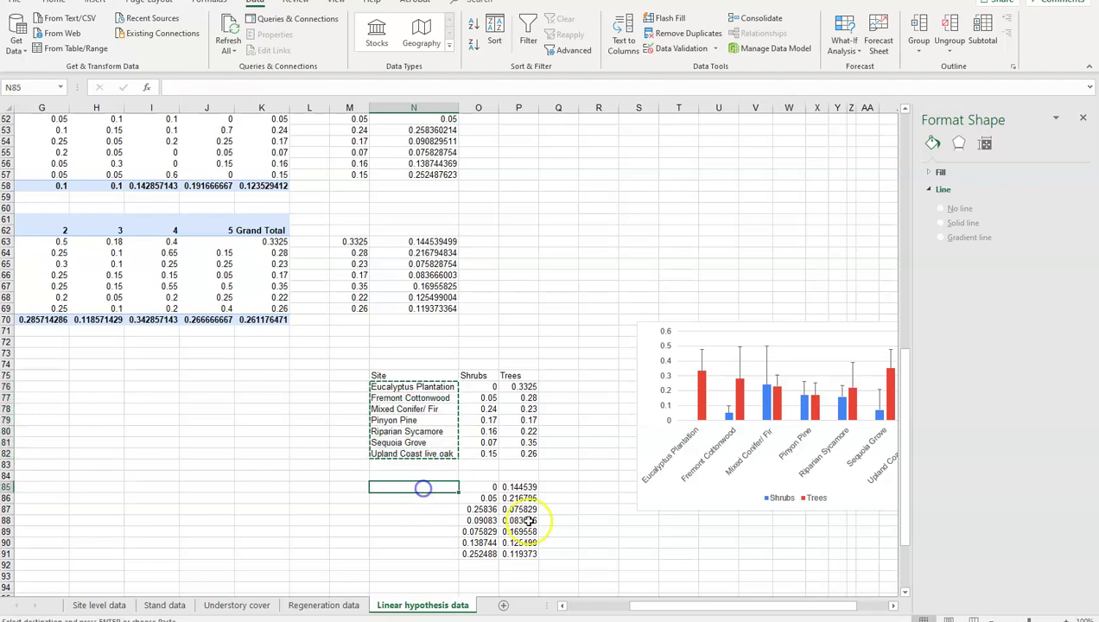
pyautogui.hotkey('ctrl', 'v')
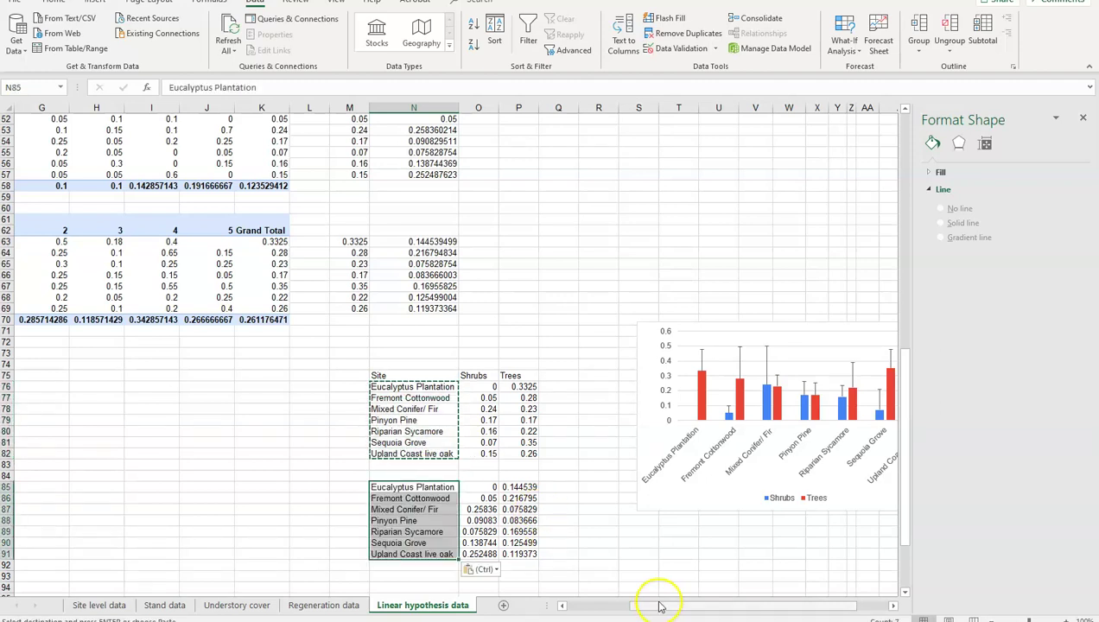
# Sort the averages table N75:P82 by the Trees column, treating the first row as headers.
pyautogui.moveTo(658, 605); pyautogui.dragTo(695, 604)
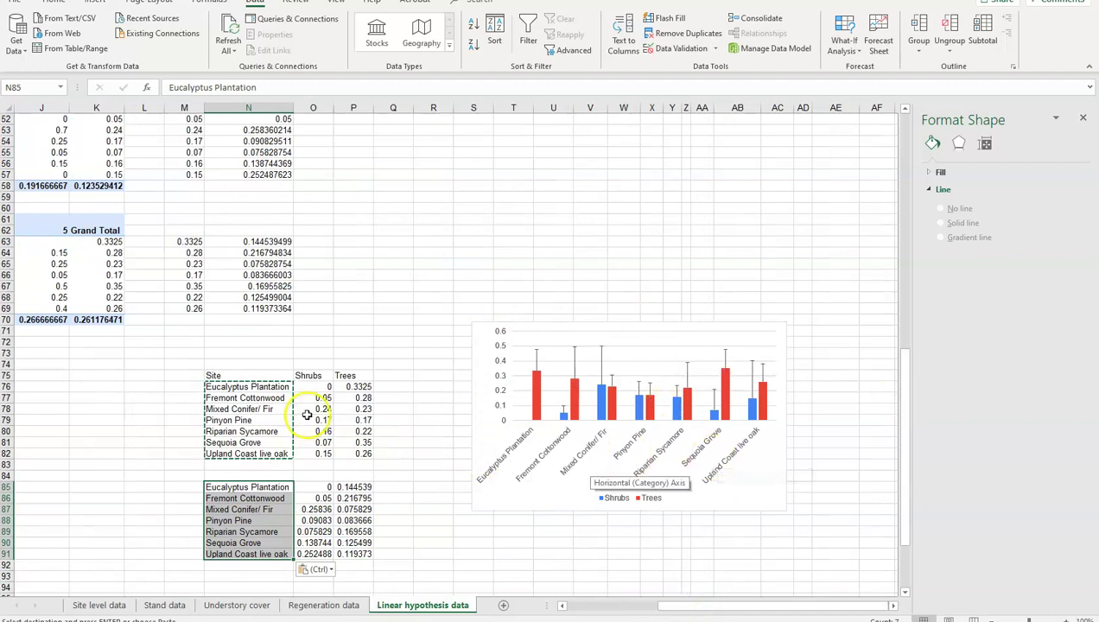
pyautogui.moveTo(242, 376); pyautogui.dragTo(369, 456)
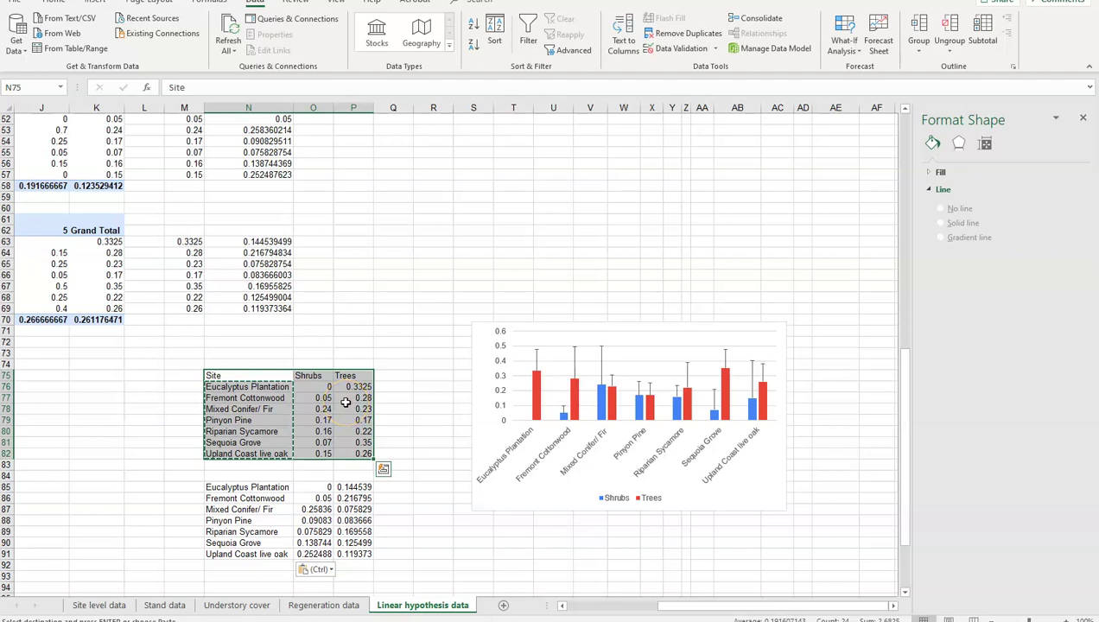
pyautogui.click(354, 374)
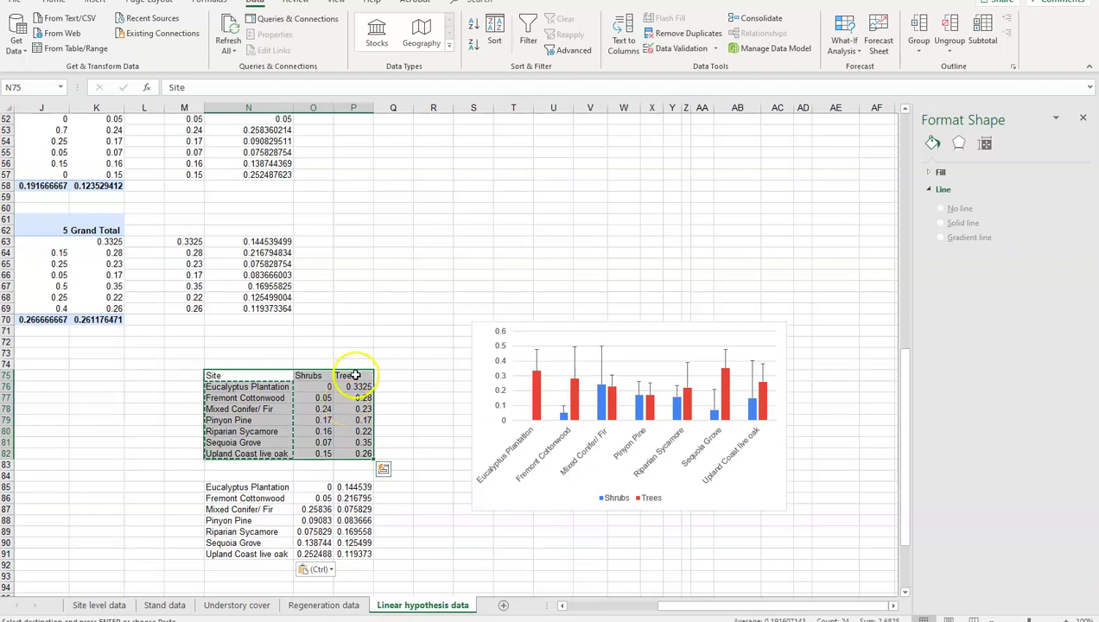
pyautogui.click(494, 36)
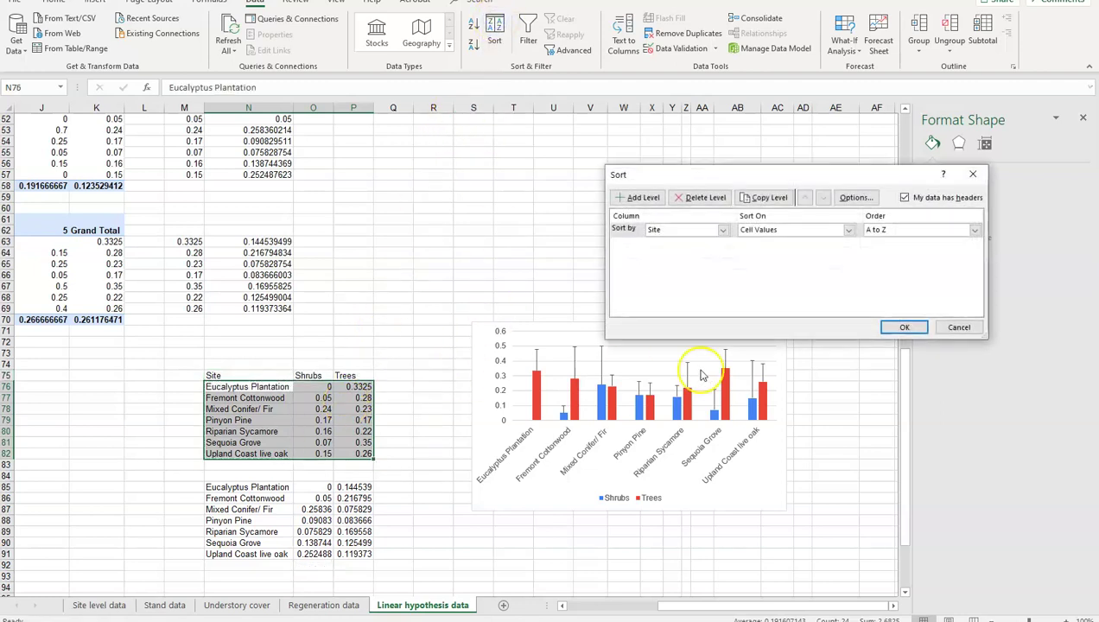
pyautogui.click(724, 230)
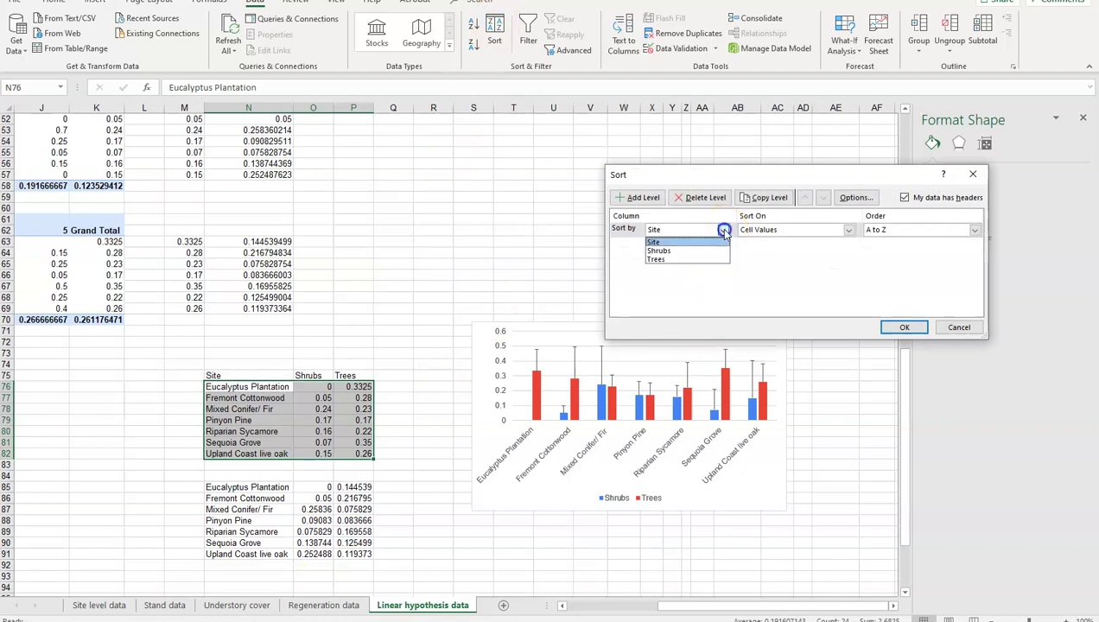
pyautogui.click(663, 261)
pyautogui.click(890, 328)
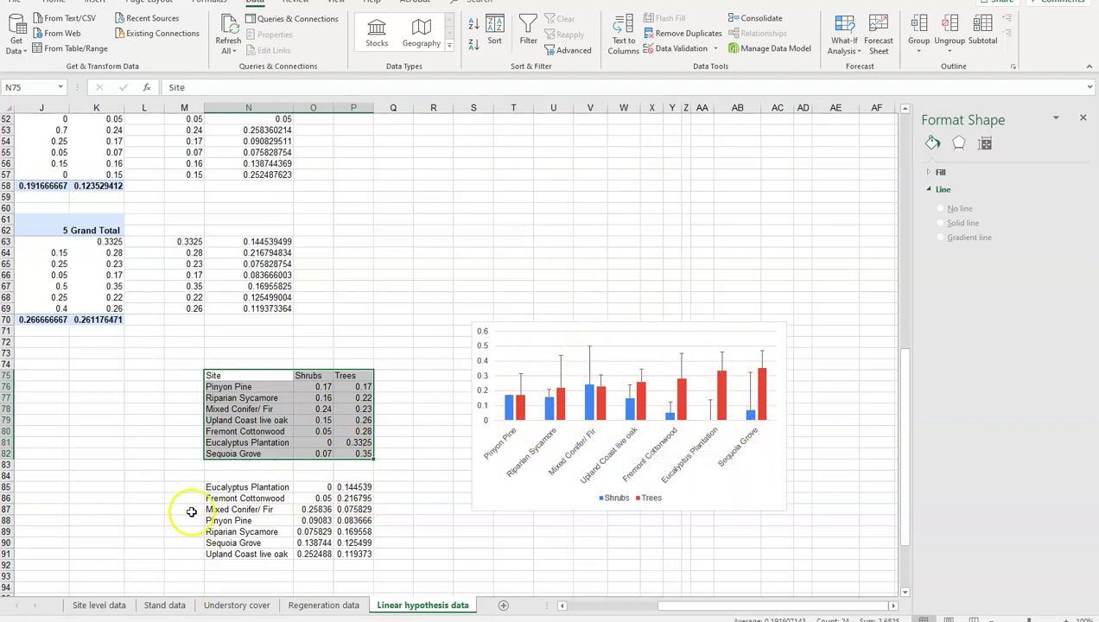
# Sort the standard deviation block N85:P91 by Column P from smallest to largest, without treating the first row as headers.
pyautogui.moveTo(223, 488); pyautogui.dragTo(346, 558)
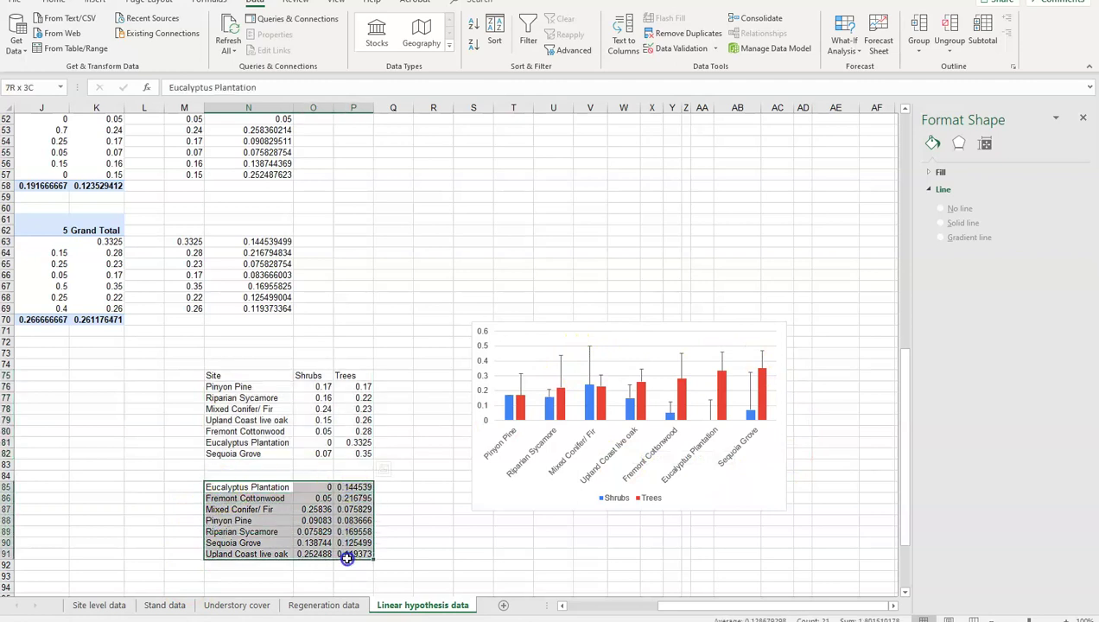
pyautogui.click(494, 34)
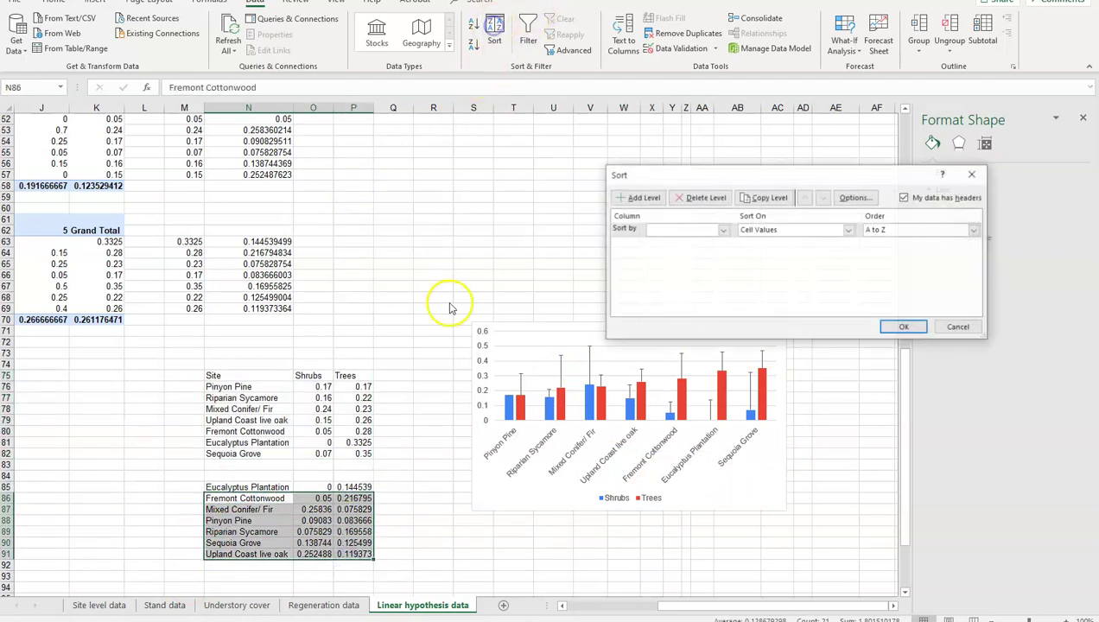
pyautogui.click(722, 231)
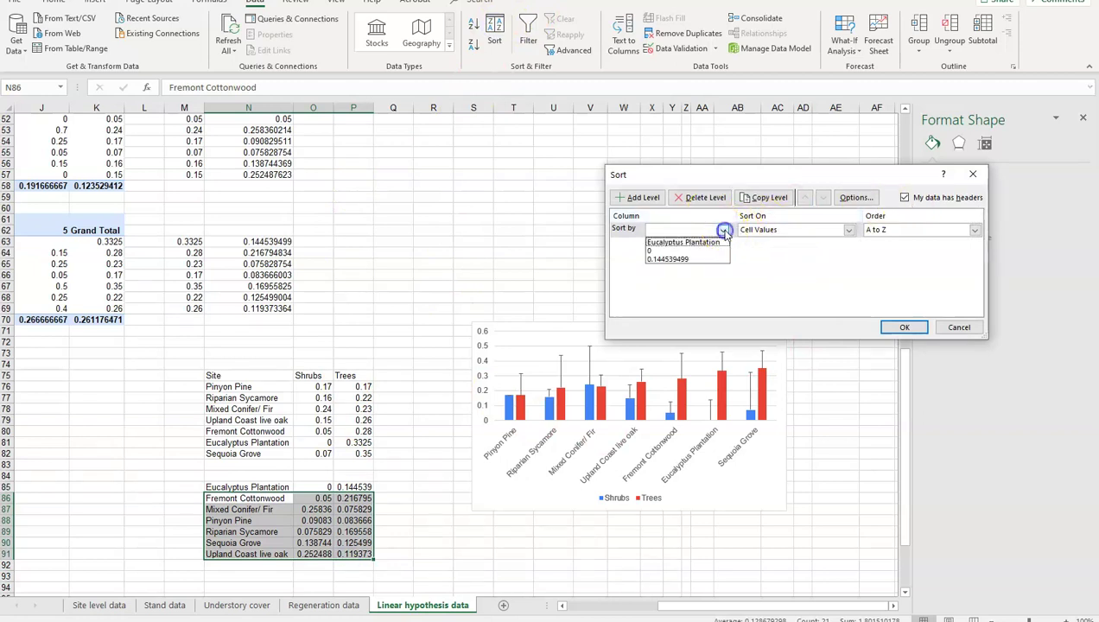
pyautogui.click(905, 198)
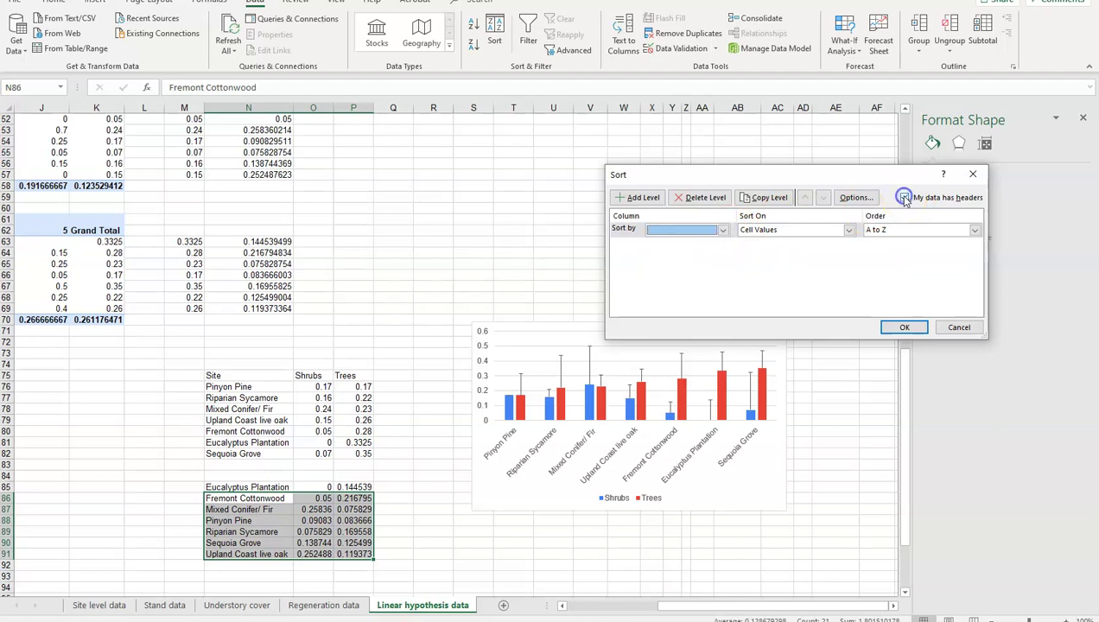
pyautogui.click(905, 199)
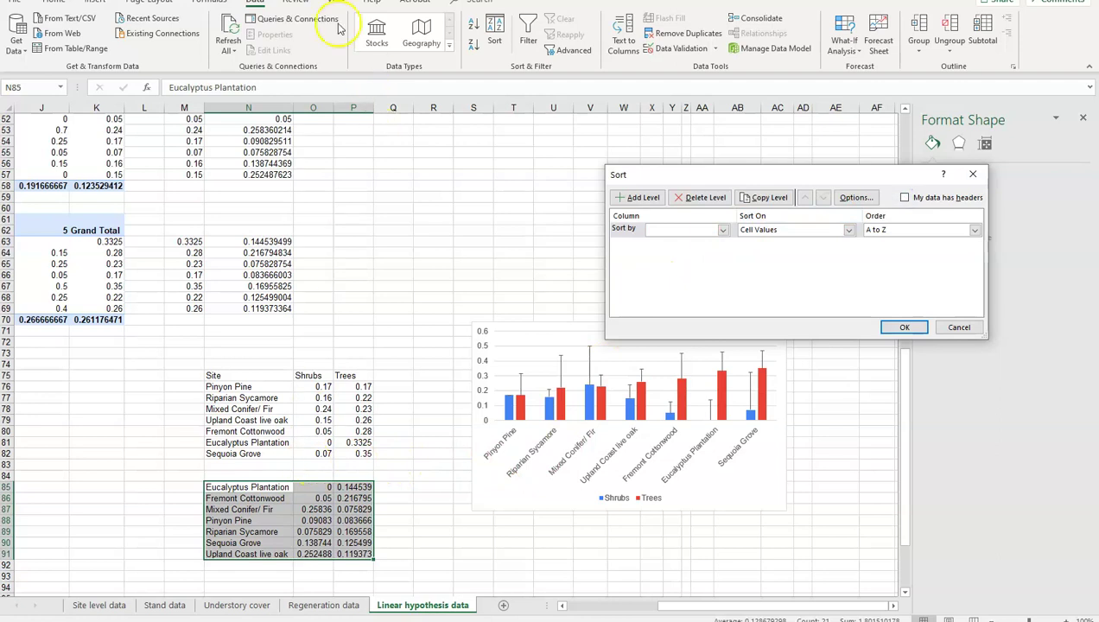
pyautogui.click(722, 230)
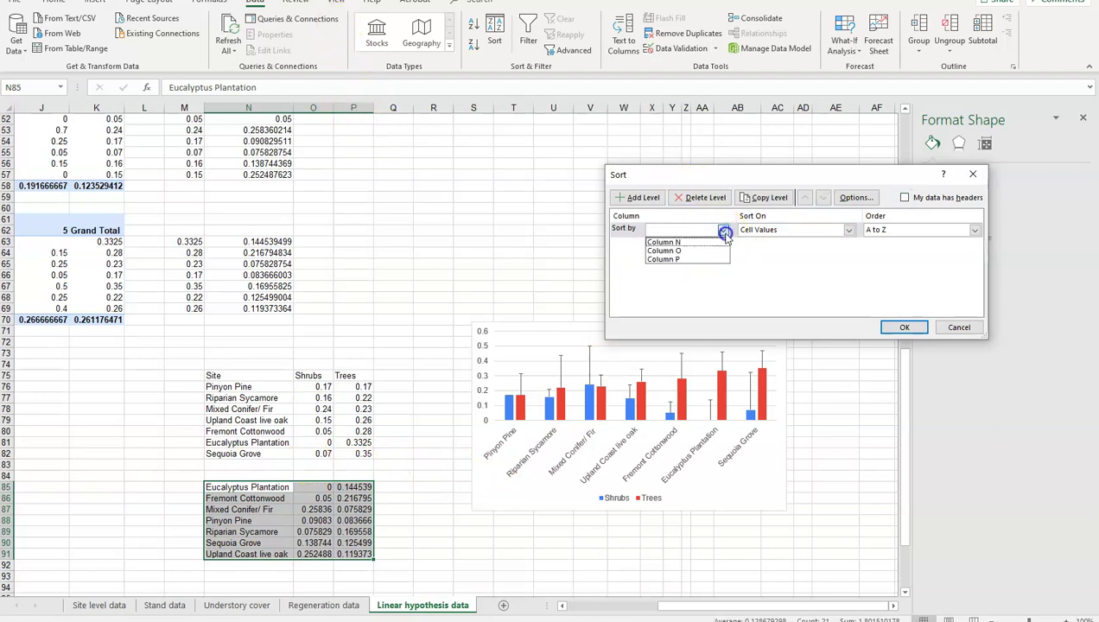
pyautogui.click(682, 260)
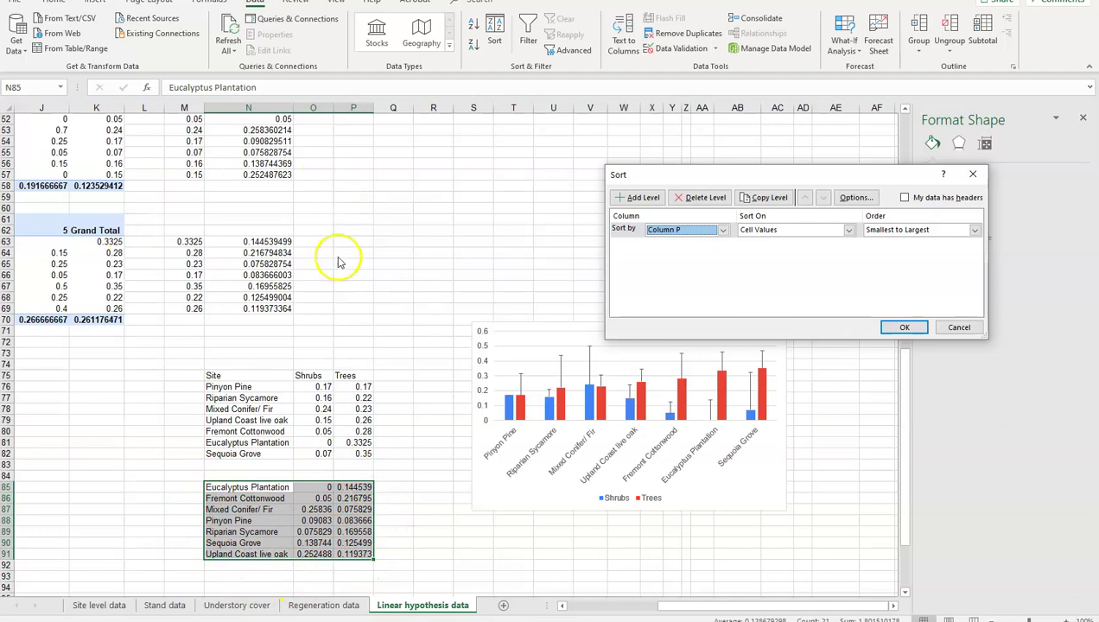
pyautogui.click(905, 328)
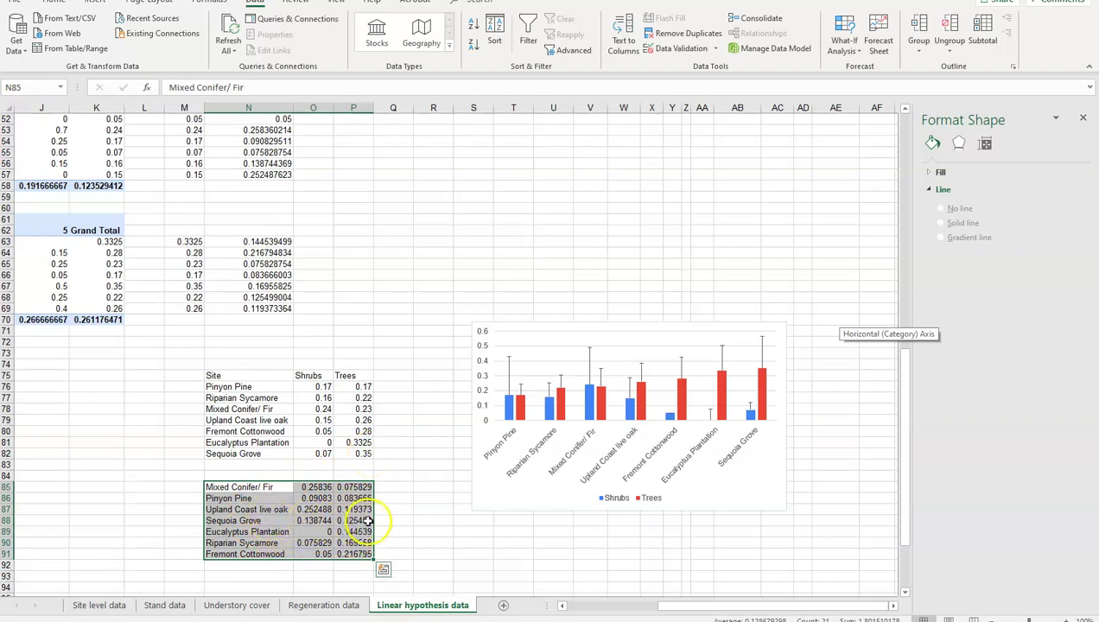
# Add an Order column beside the averages table, with the header in M75 and numbers 1 to 7 in M76:M82.
pyautogui.click(190, 373)
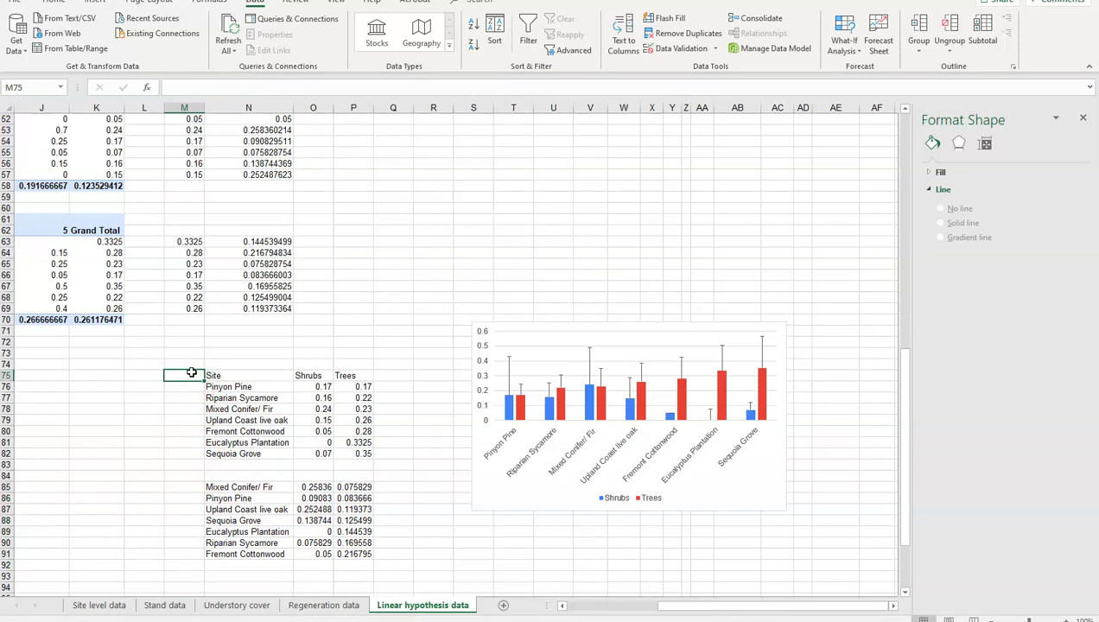
pyautogui.write('O')
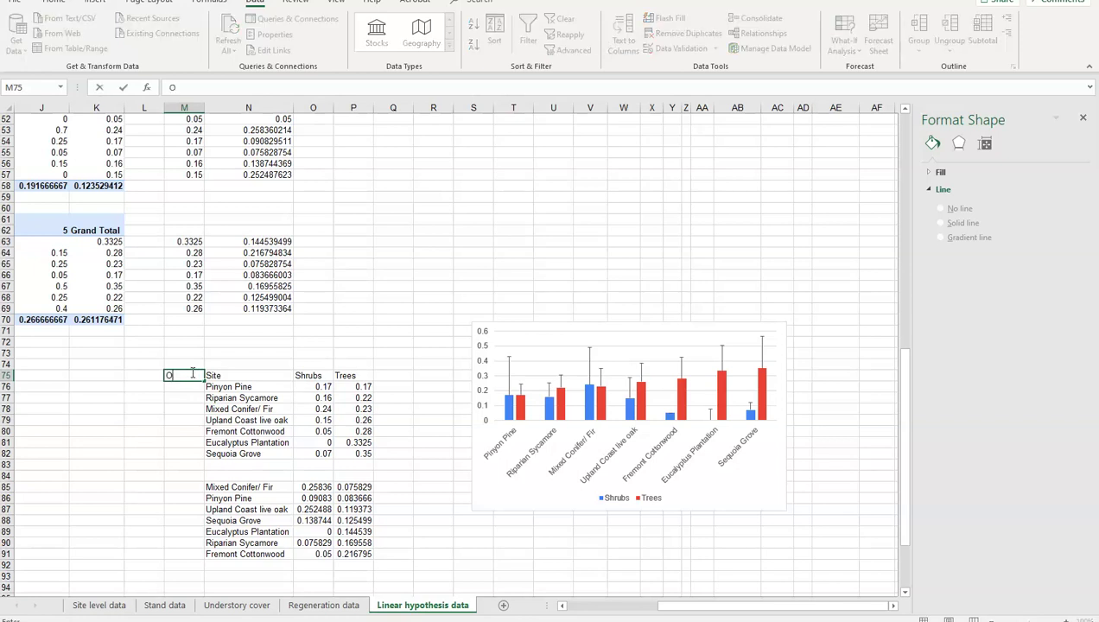
pyautogui.write('rder')
pyautogui.press('Return')
pyautogui.write('1')
pyautogui.press('Return')
pyautogui.write('2')
pyautogui.press('Return')
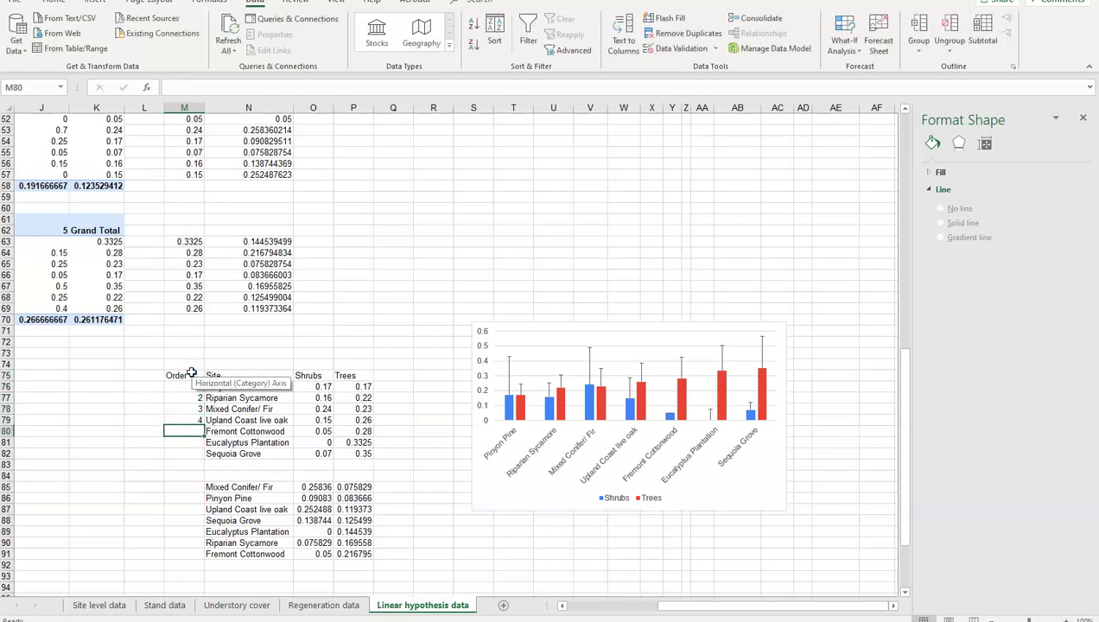
pyautogui.write('5')
pyautogui.press('Return')
pyautogui.write('6')
pyautogui.press('Return')
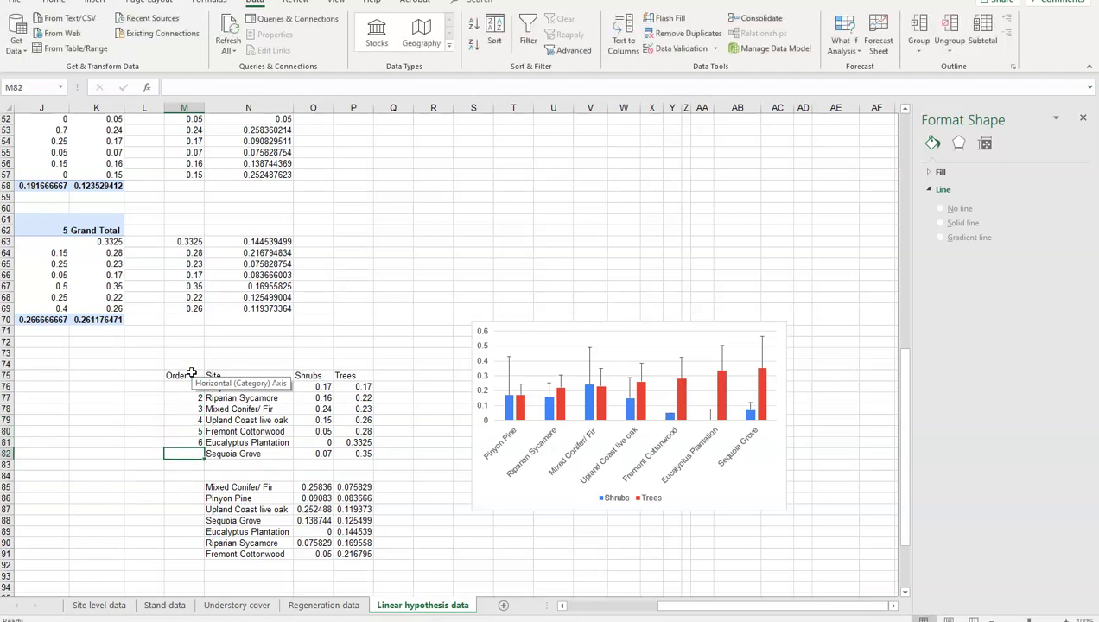
pyautogui.write('7')
pyautogui.press('Up')
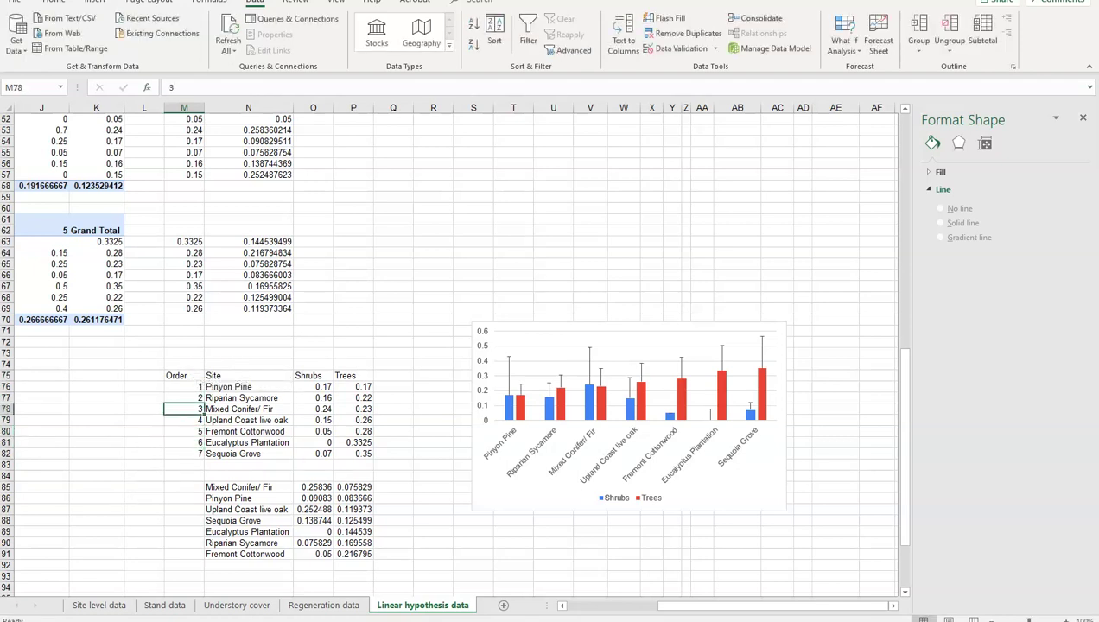
# Sort the averages table M75:P82 by Site from A to Z, treating the first row as headers.
pyautogui.moveTo(181, 374); pyautogui.dragTo(364, 456)
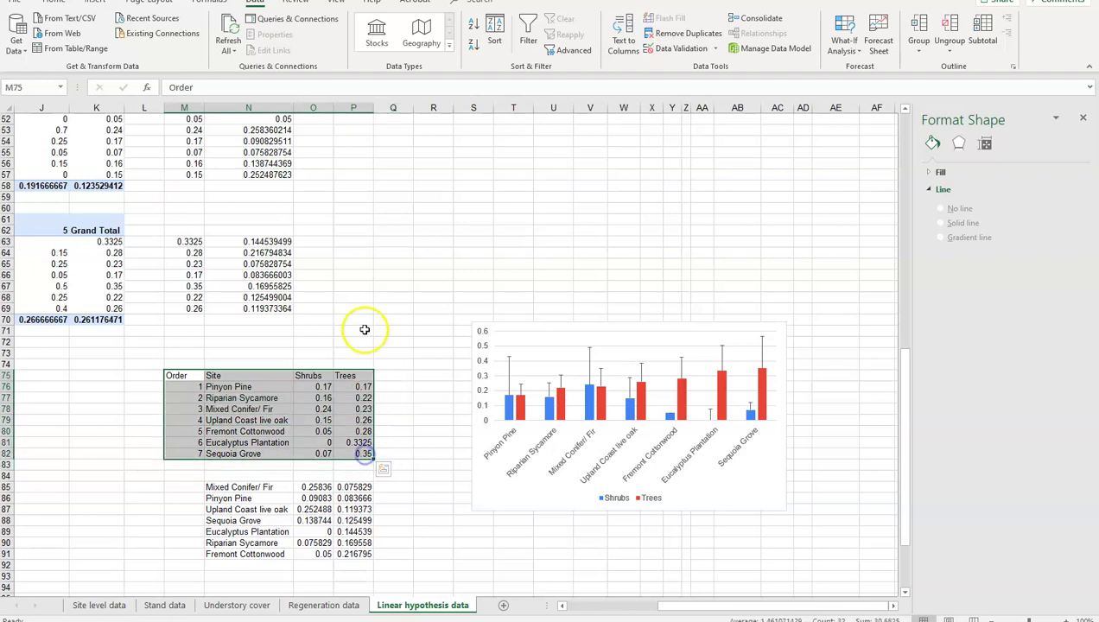
pyautogui.click(494, 33)
pyautogui.click(723, 229)
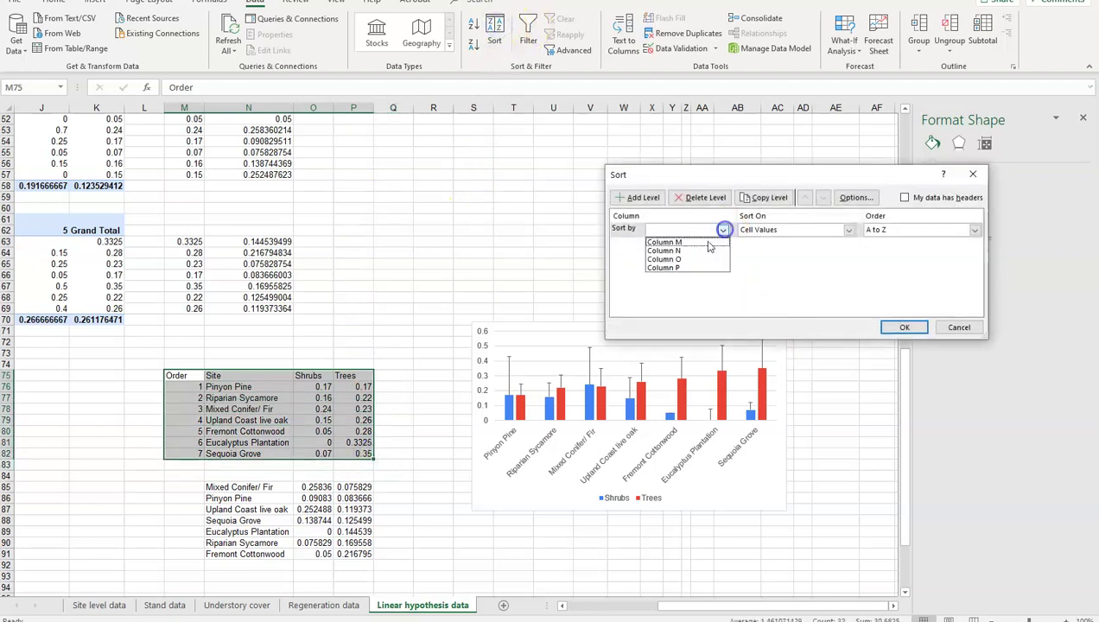
pyautogui.click(905, 198)
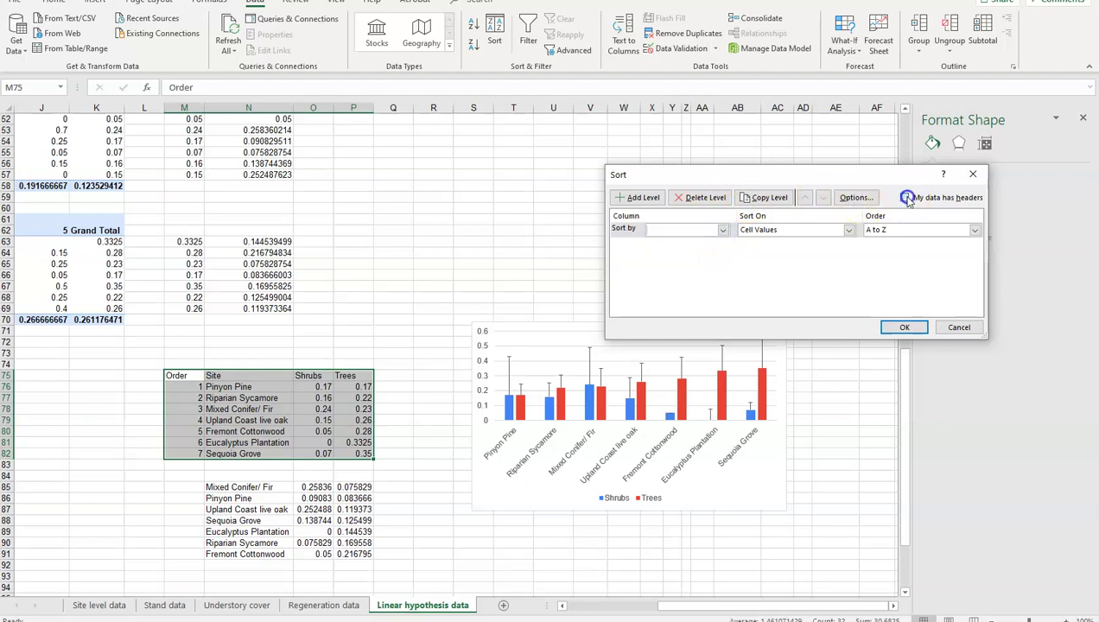
pyautogui.click(723, 230)
pyautogui.click(654, 251)
pyautogui.click(903, 327)
# Sort the standard deviation block N85:P91 by Column N from A to Z, without treating the first row as headers.
pyautogui.moveTo(238, 487); pyautogui.dragTo(352, 557)
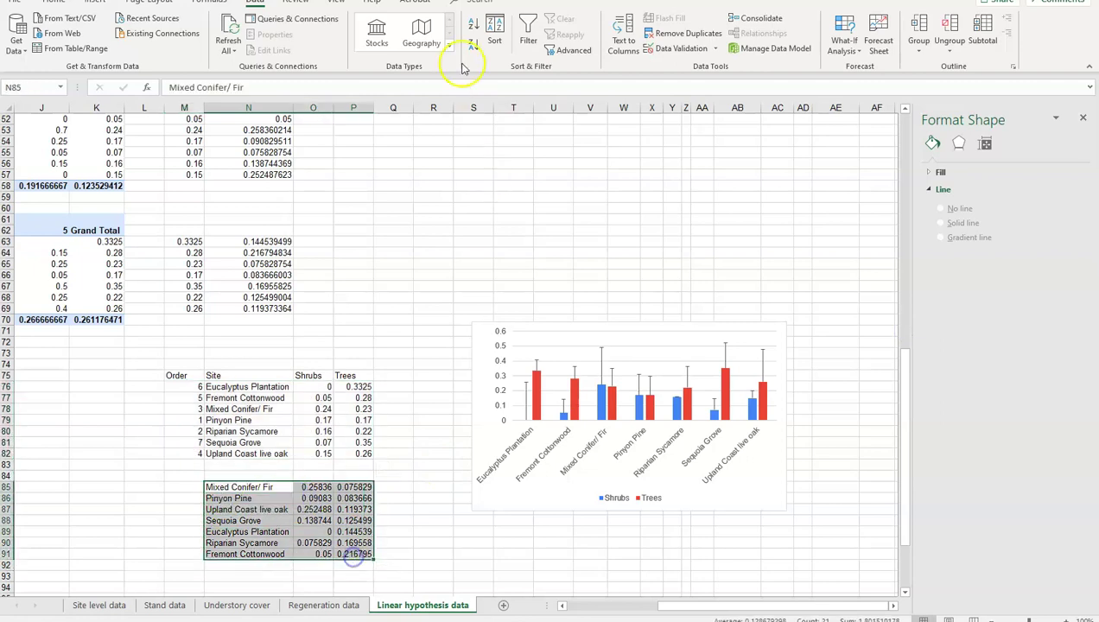
pyautogui.click(494, 31)
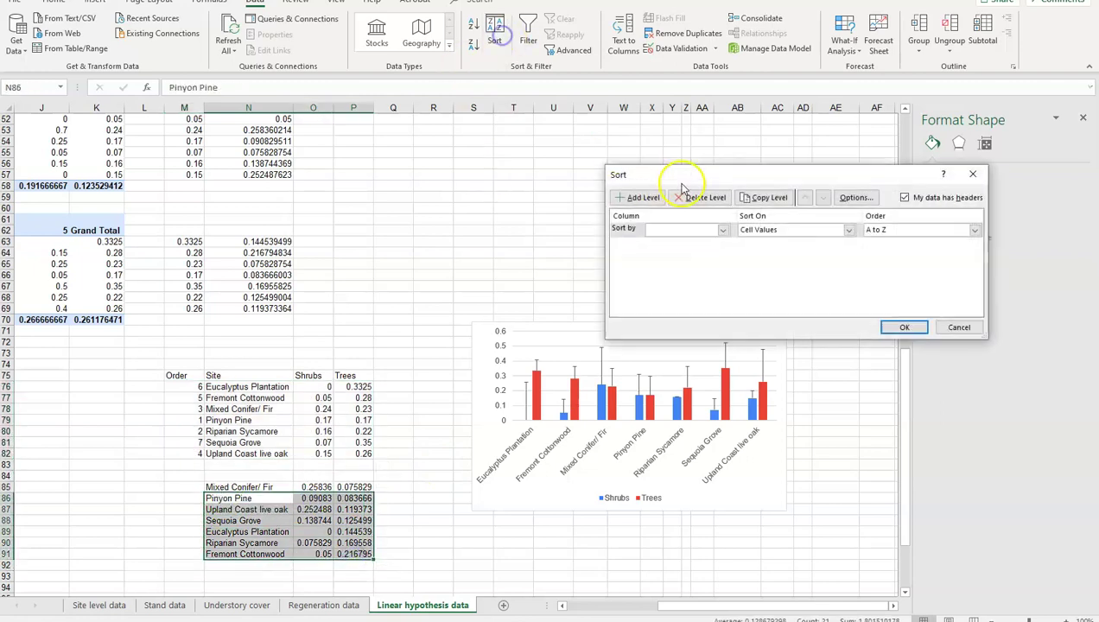
pyautogui.click(722, 230)
pyautogui.click(905, 198)
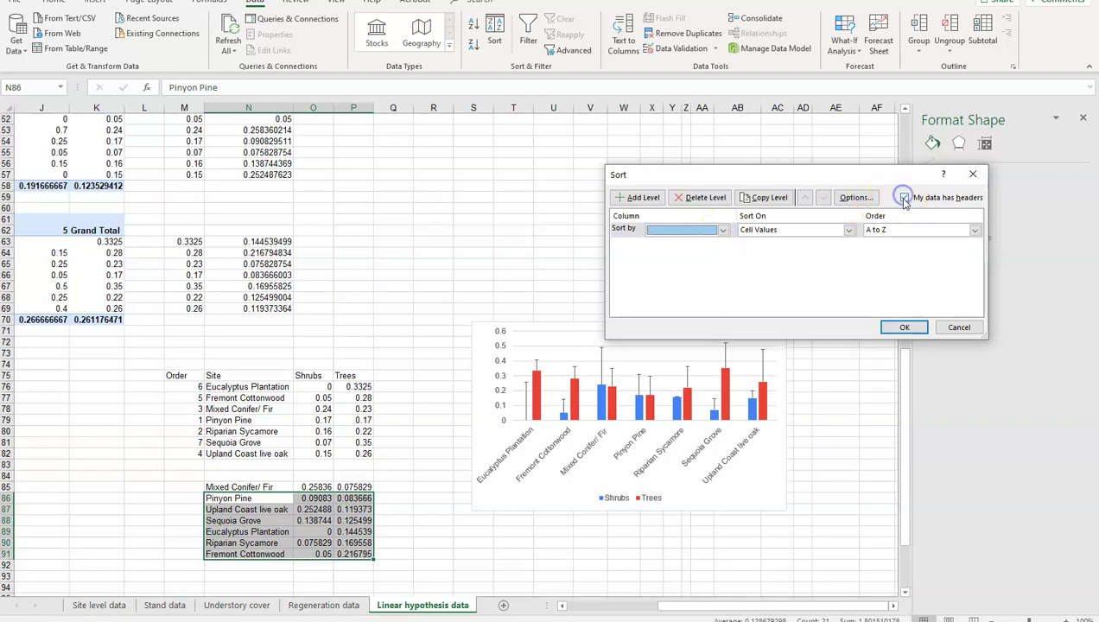
pyautogui.click(904, 198)
pyautogui.click(723, 230)
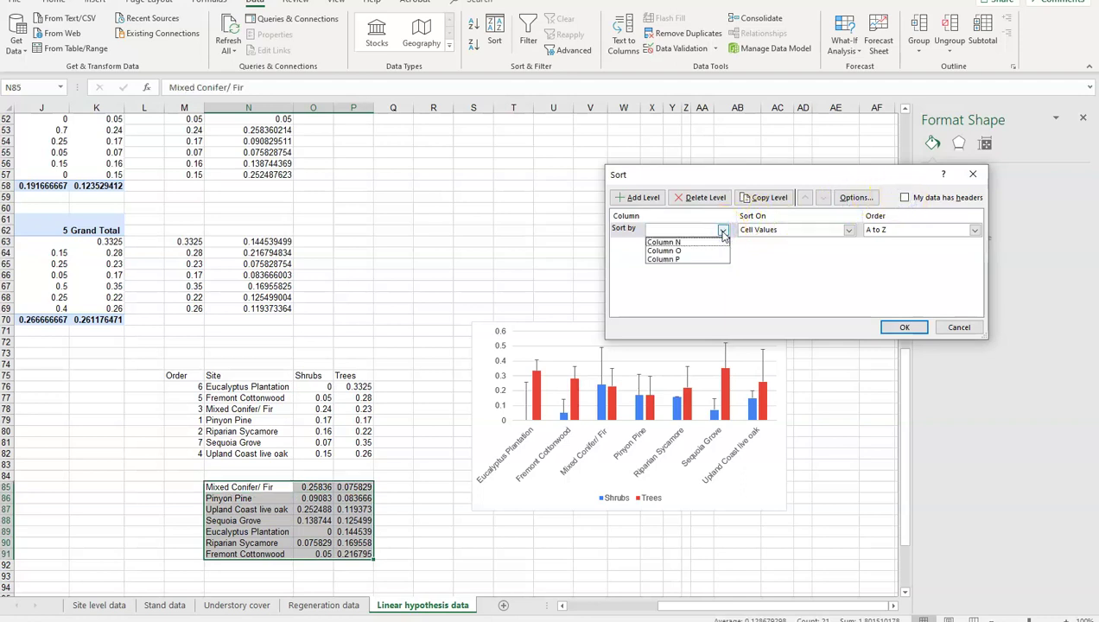
pyautogui.click(682, 242)
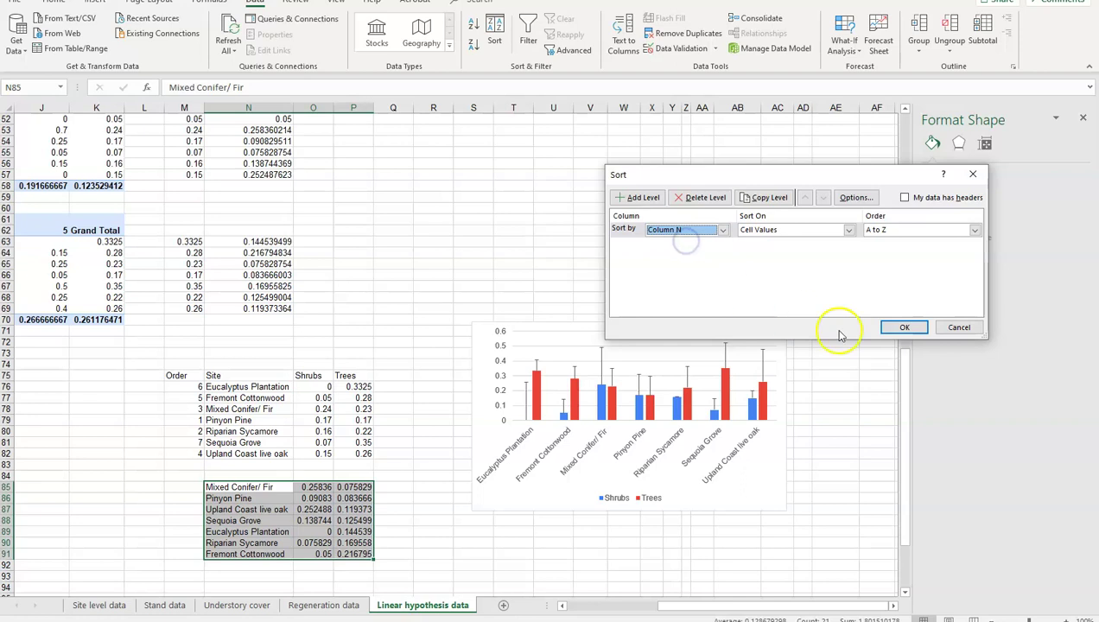
pyautogui.click(907, 328)
# Copy the Order column M75:M82 to M84:M91 beside the standard deviations and clear the copied header in M84.
pyautogui.moveTo(174, 374); pyautogui.dragTo(179, 445)
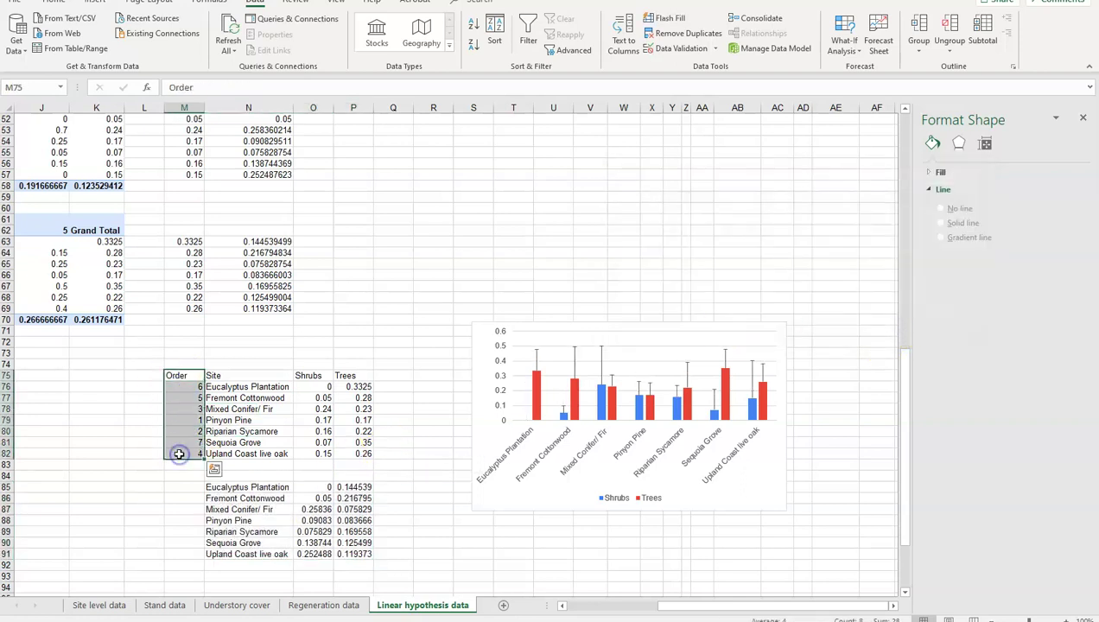
pyautogui.hotkey('ctrl', 'c')
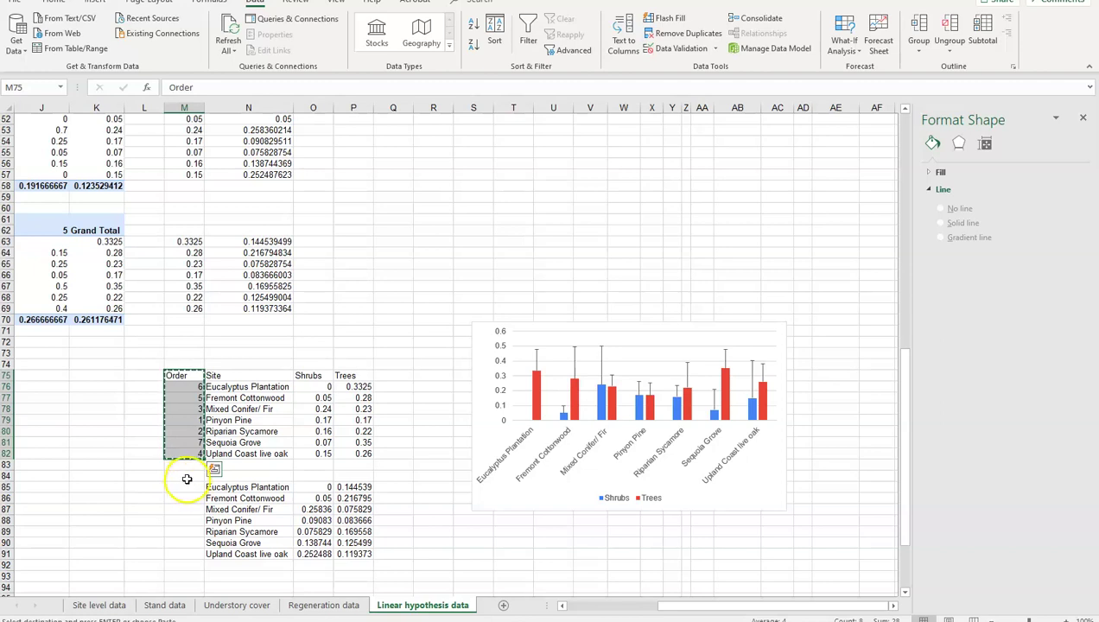
pyautogui.click(184, 477)
pyautogui.hotkey('ctrl', 'v')
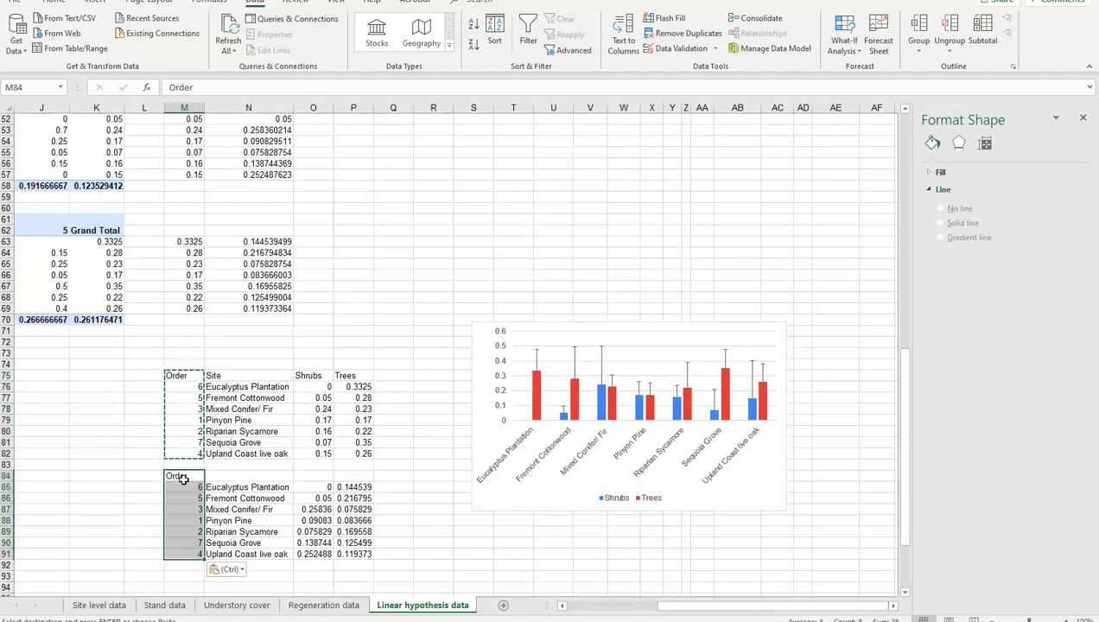
pyautogui.press('Delete')
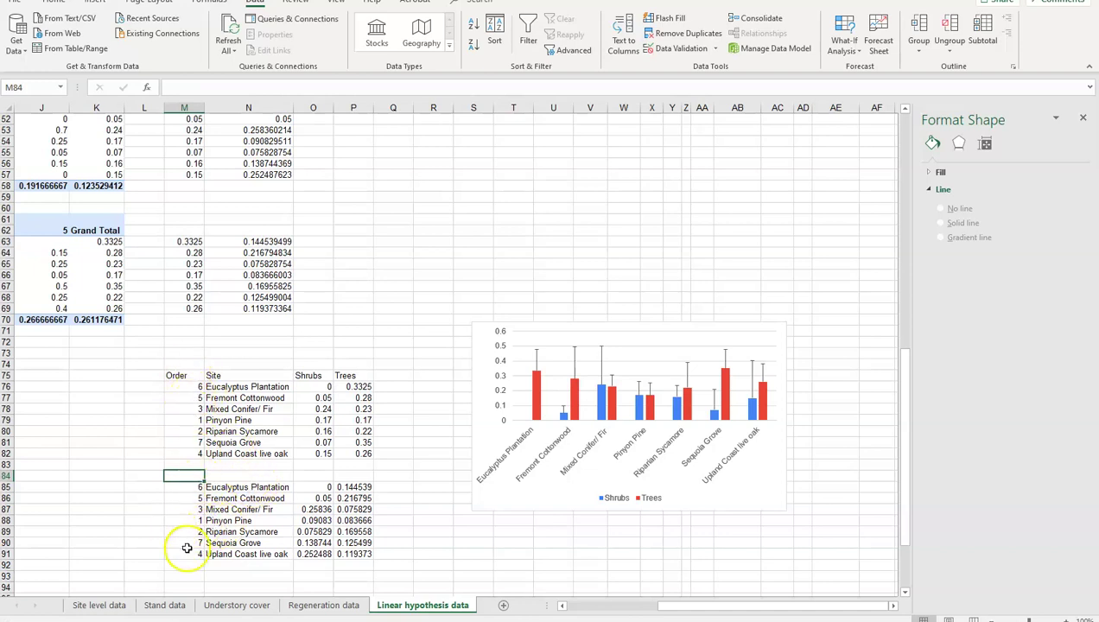
# Sort the averages table M75:P82 by Order in ascending order, treating the first row as headers.
pyautogui.moveTo(179, 375); pyautogui.dragTo(365, 453)
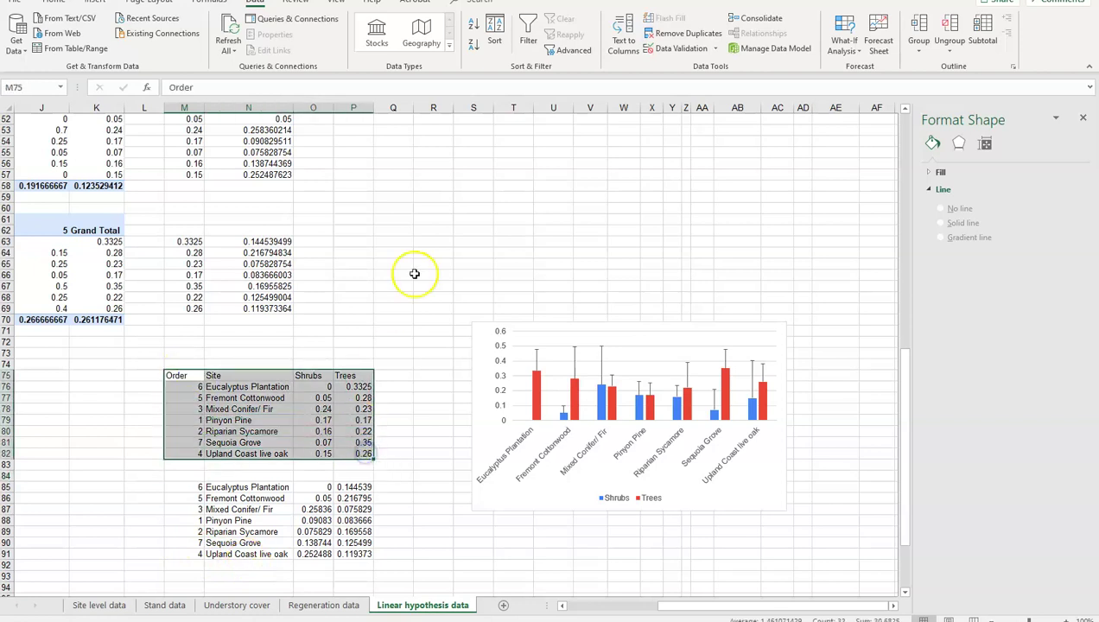
pyautogui.click(494, 35)
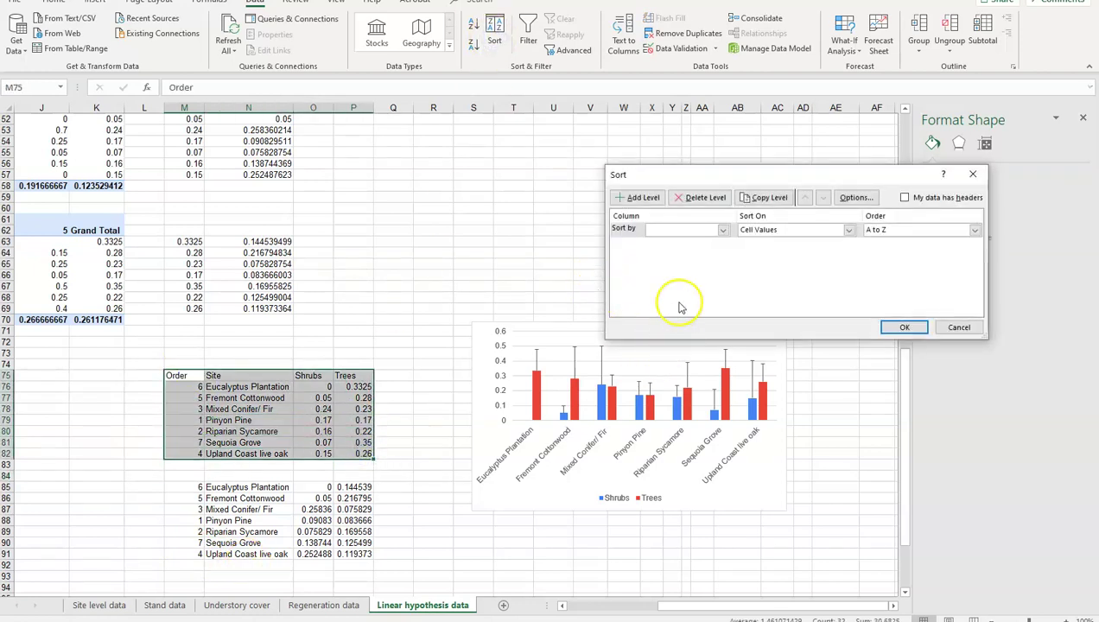
pyautogui.click(906, 198)
pyautogui.click(723, 229)
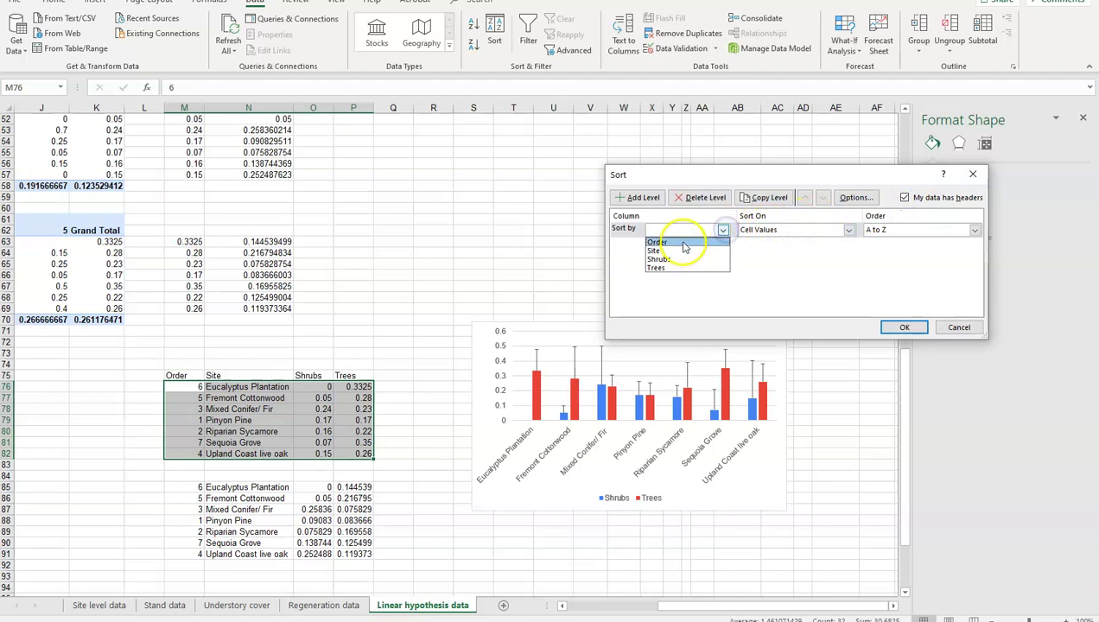
pyautogui.click(682, 243)
pyautogui.click(904, 326)
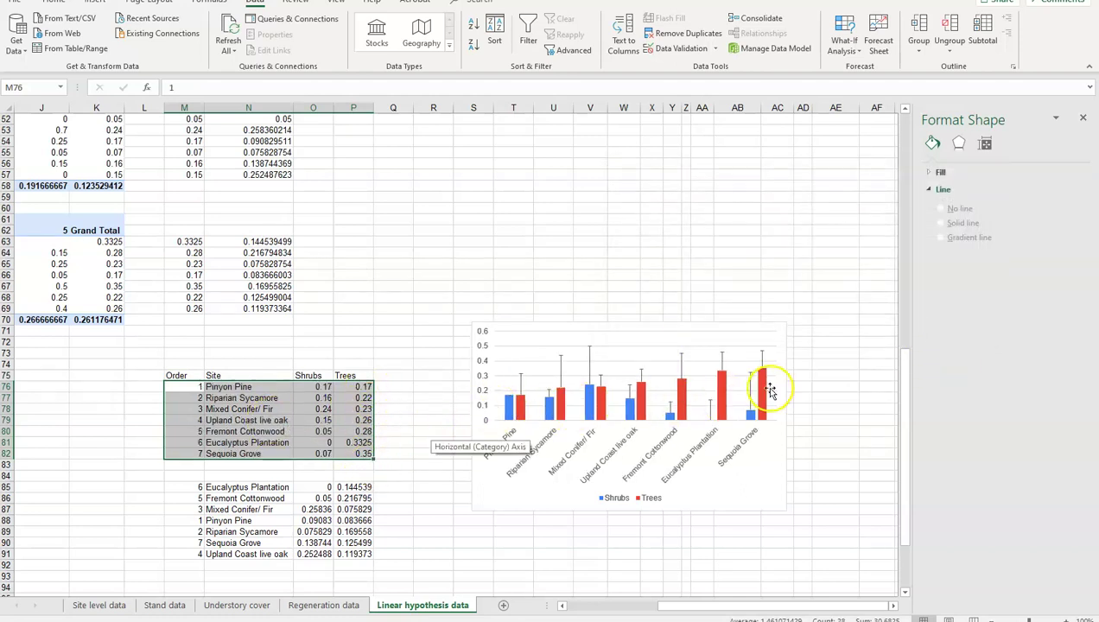
# Sort the standard deviation block M85:P91 by Column M from smallest to largest, without treating the first row as headers.
pyautogui.moveTo(176, 489); pyautogui.dragTo(351, 552)
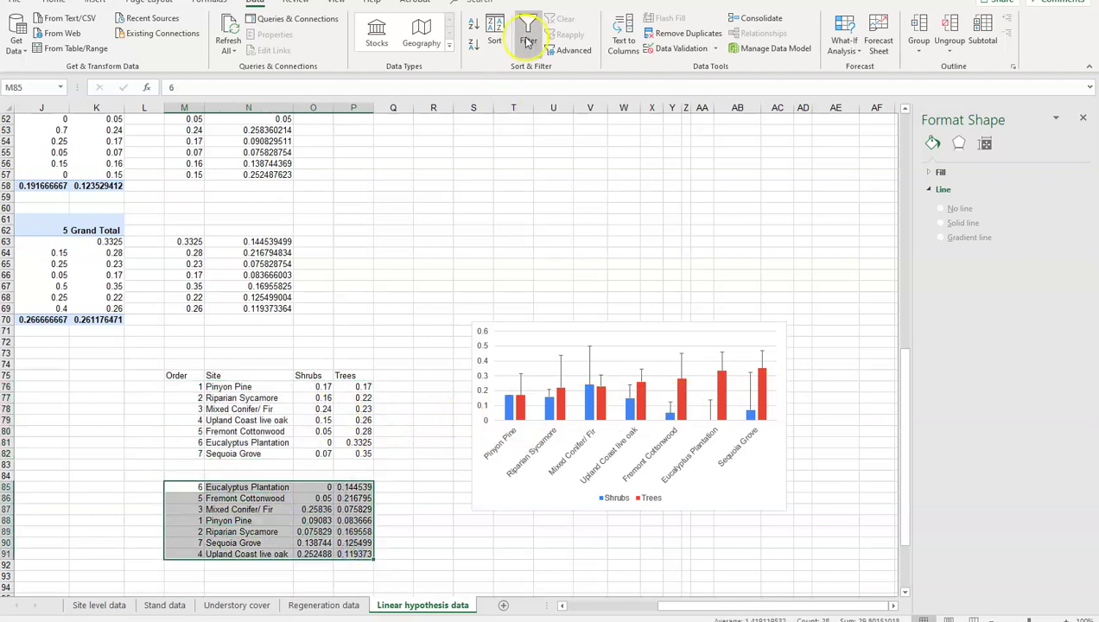
pyautogui.click(493, 35)
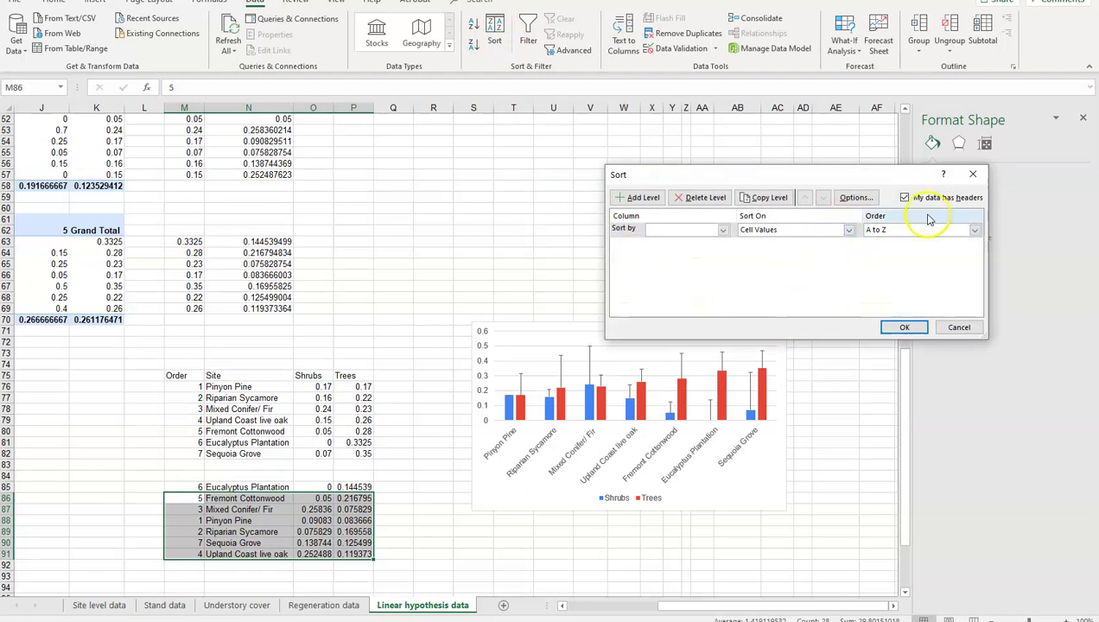
pyautogui.click(904, 197)
pyautogui.click(722, 231)
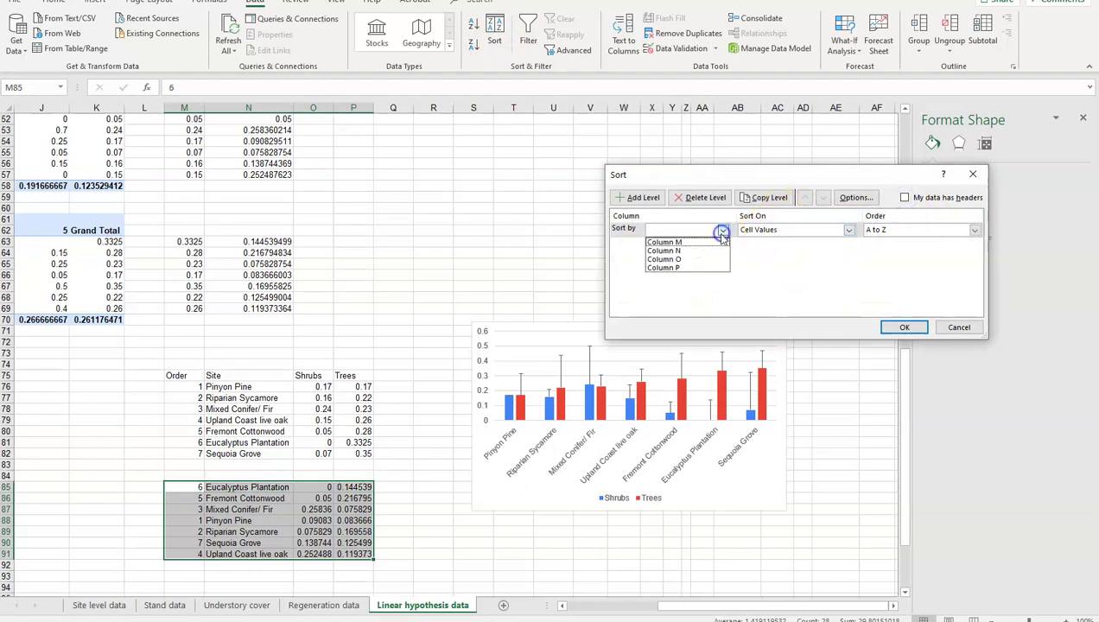
pyautogui.click(688, 242)
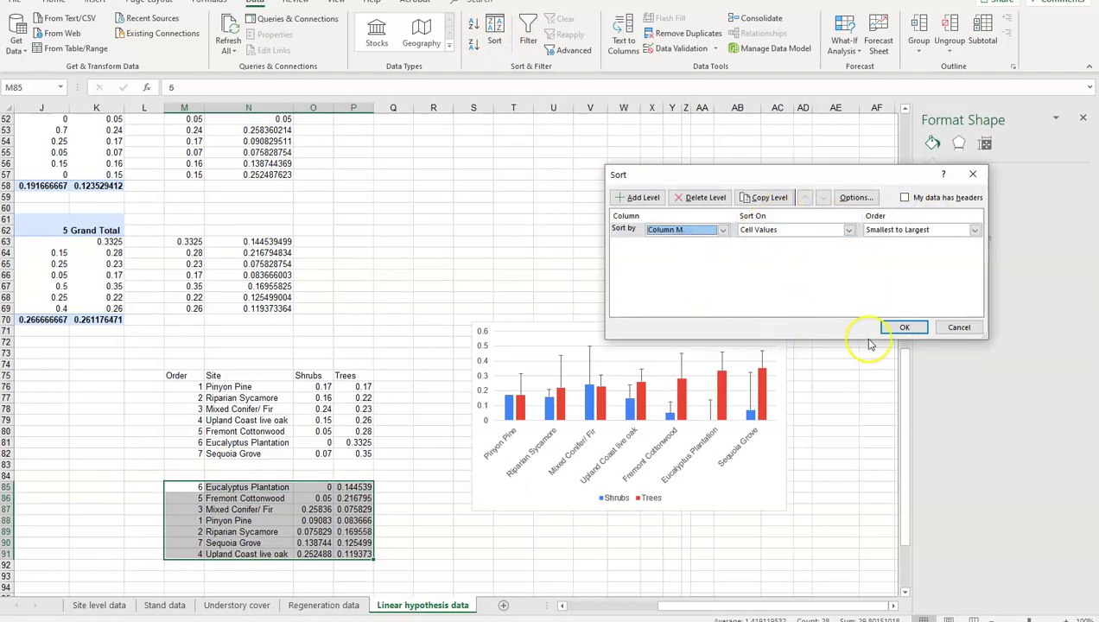
pyautogui.click(902, 328)
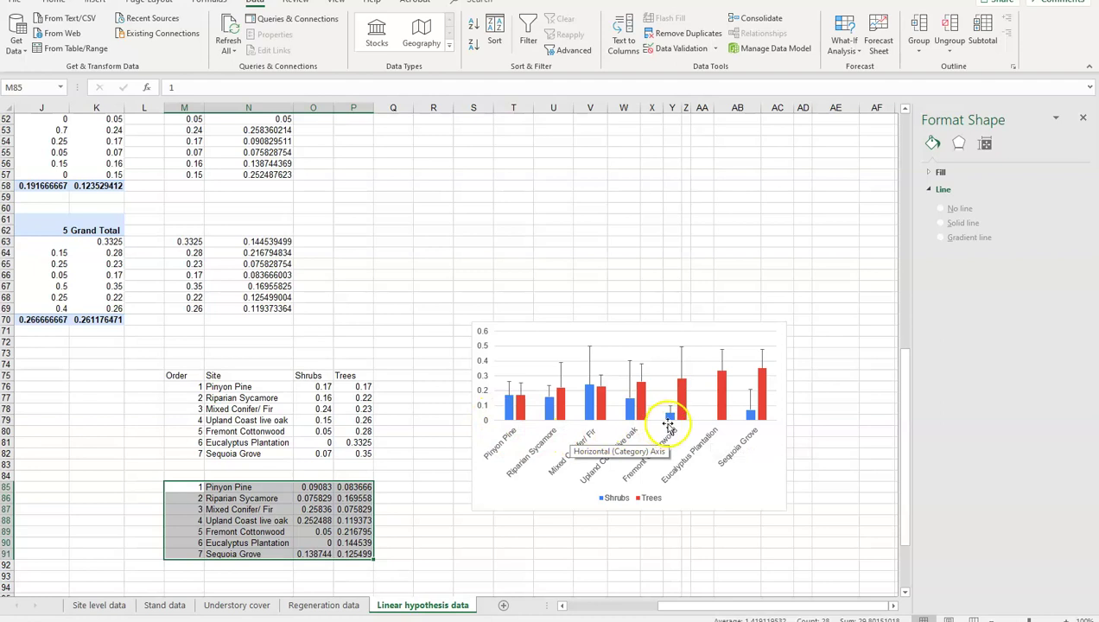
# Check the Trees bars for Fremont Cottonwood and Sequoia Grove in the reordered chart.
pyautogui.moveTo(768, 400)
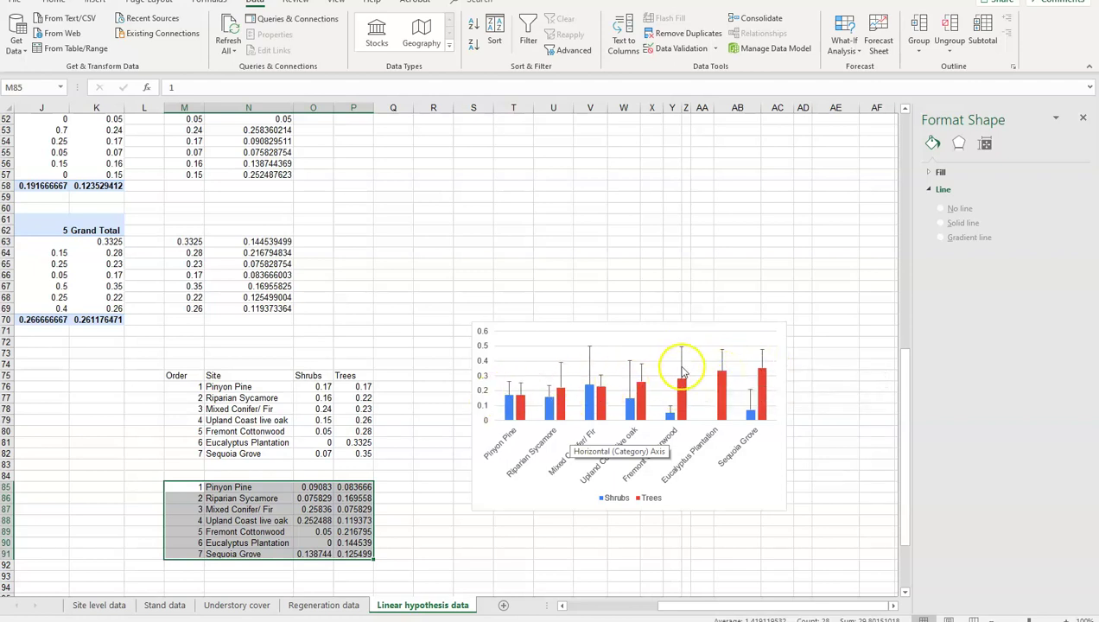
pyautogui.moveTo(684, 387)
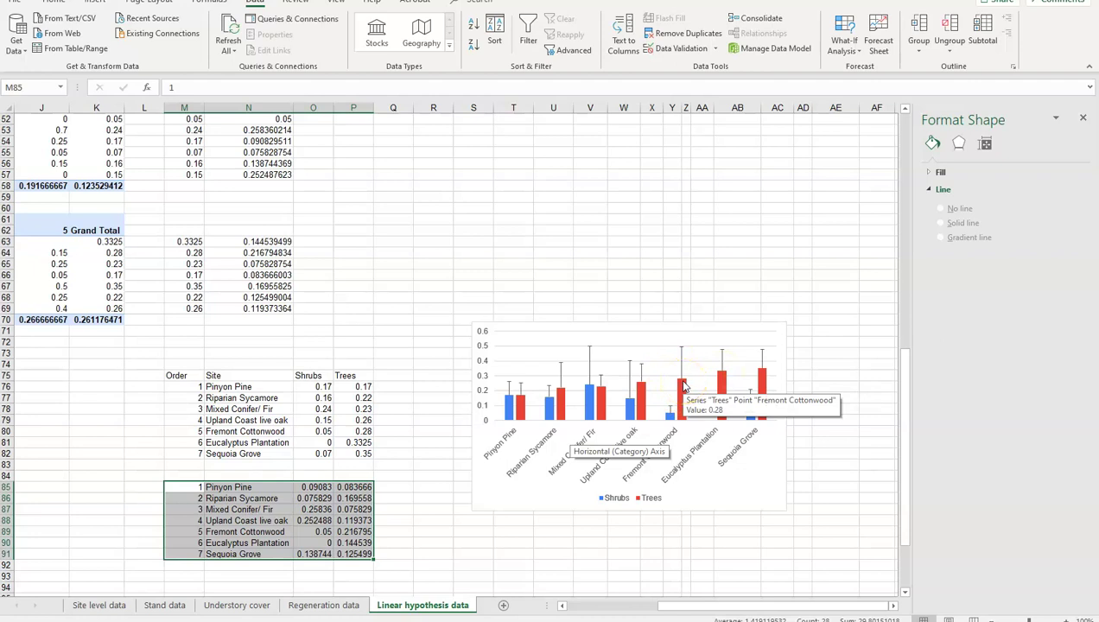
pyautogui.click(684, 390)
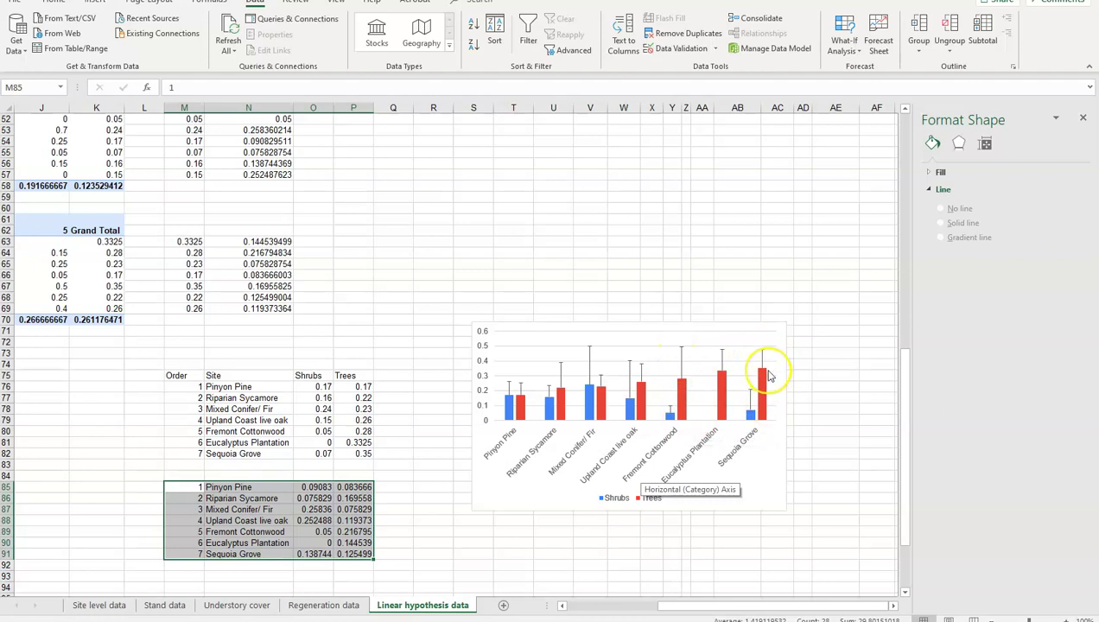
pyautogui.moveTo(770, 375)
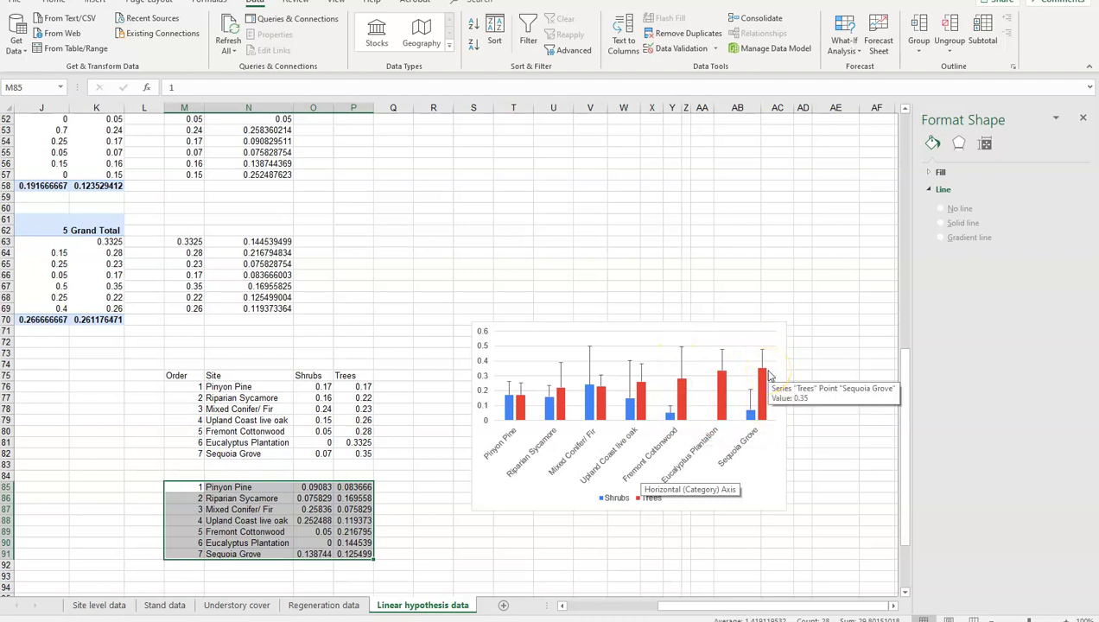